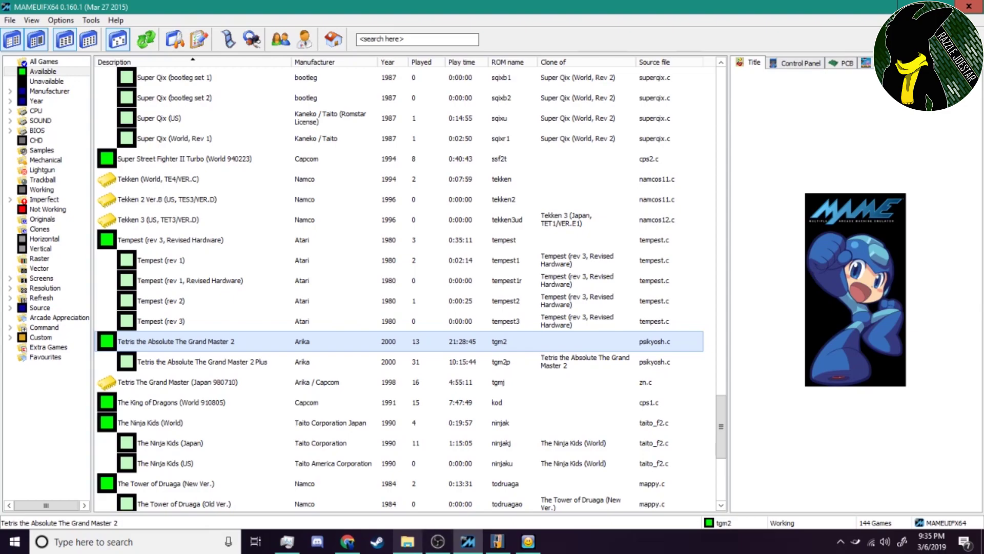
# Select the aliens and neogeo archives in the download folder.
pyautogui.click(407, 542)
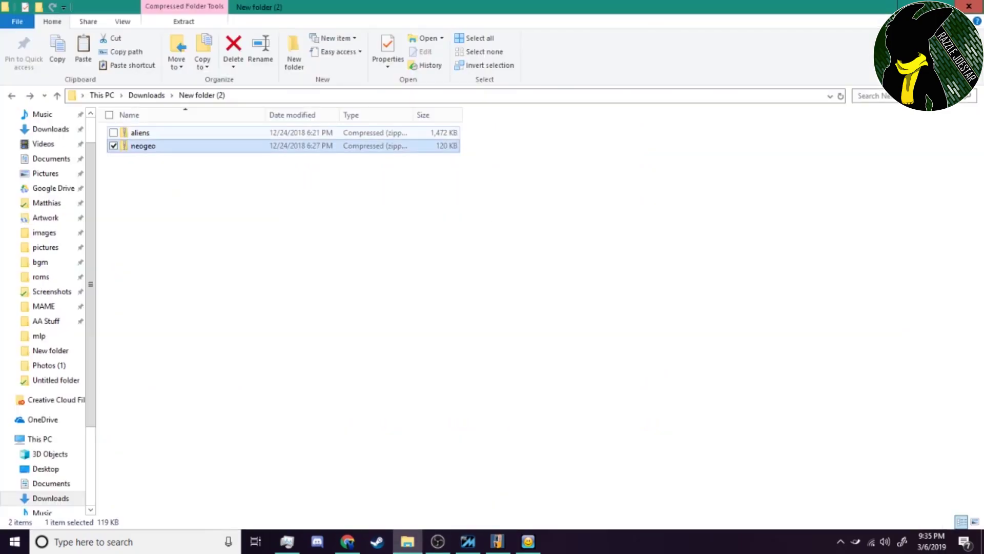
pyautogui.click(140, 132)
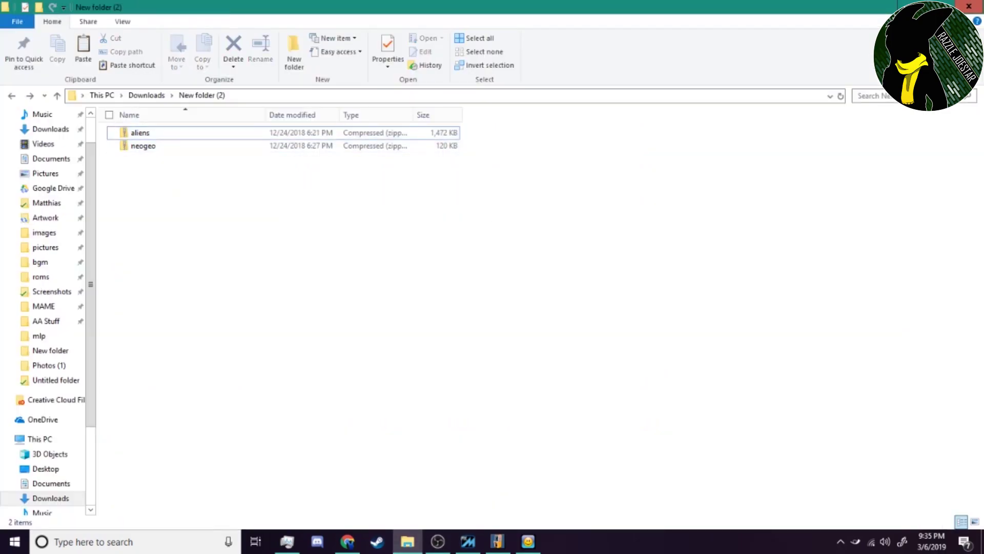
pyautogui.click(140, 132)
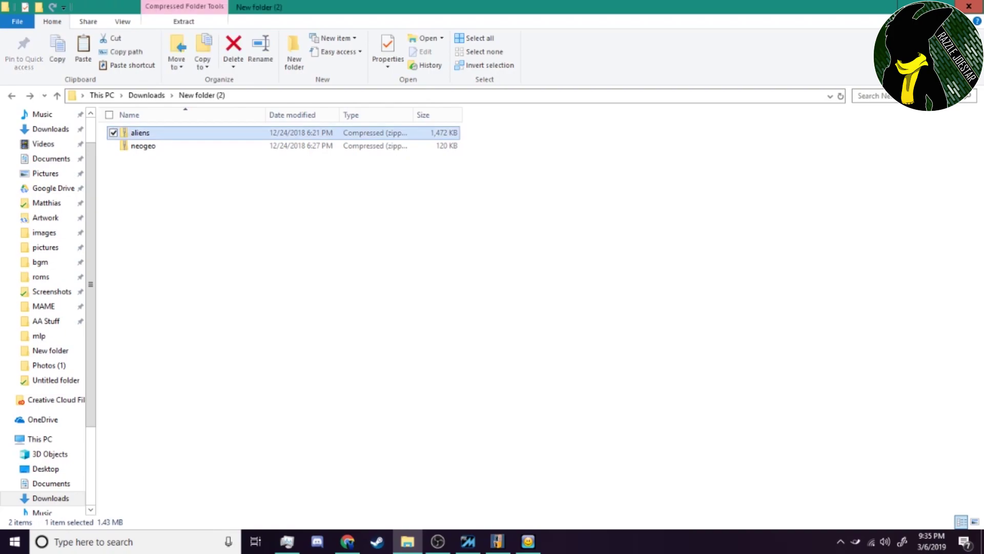
pyautogui.hotkey('ctrl', 'a')
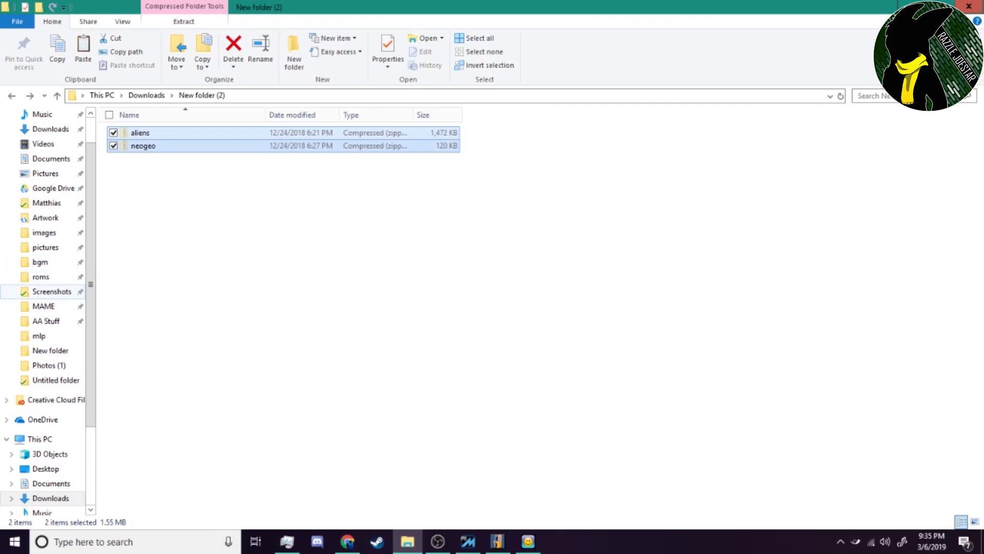
# Paste both archives into Documents\Emus\MAME\roms, replacing the existing copies.
pyautogui.click(44, 307)
pyautogui.scroll(-6, 256, 262)
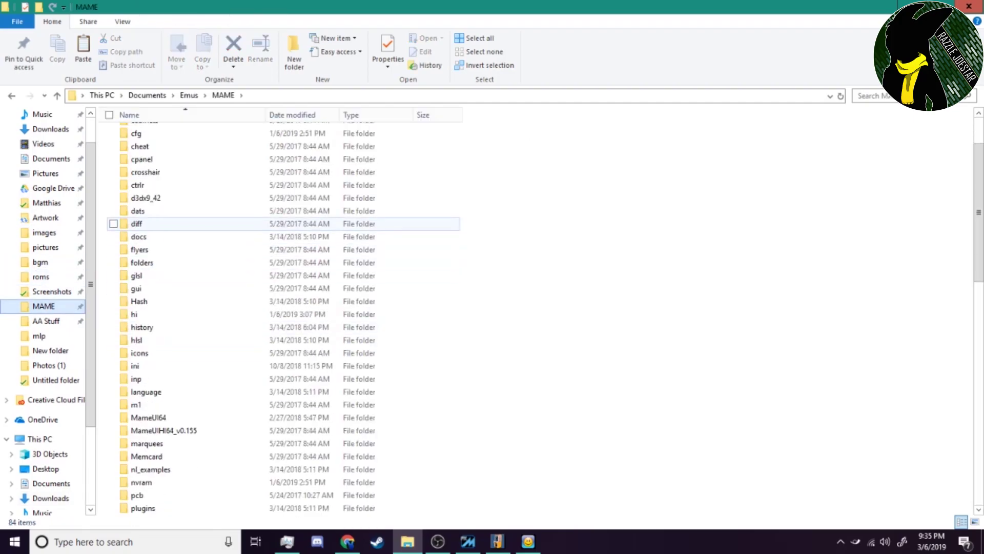
pyautogui.doubleClick(139, 379)
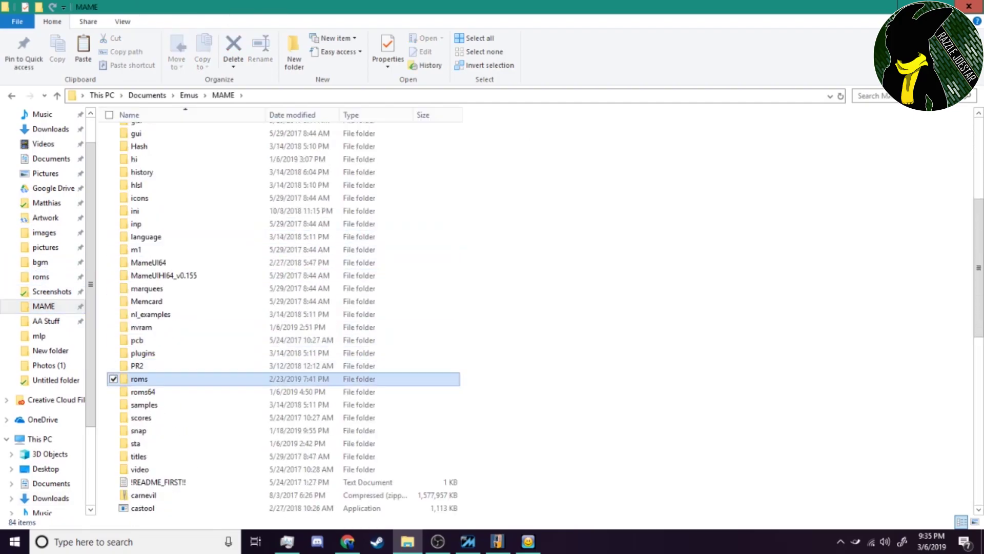
pyautogui.hotkey('ctrl', 'v')
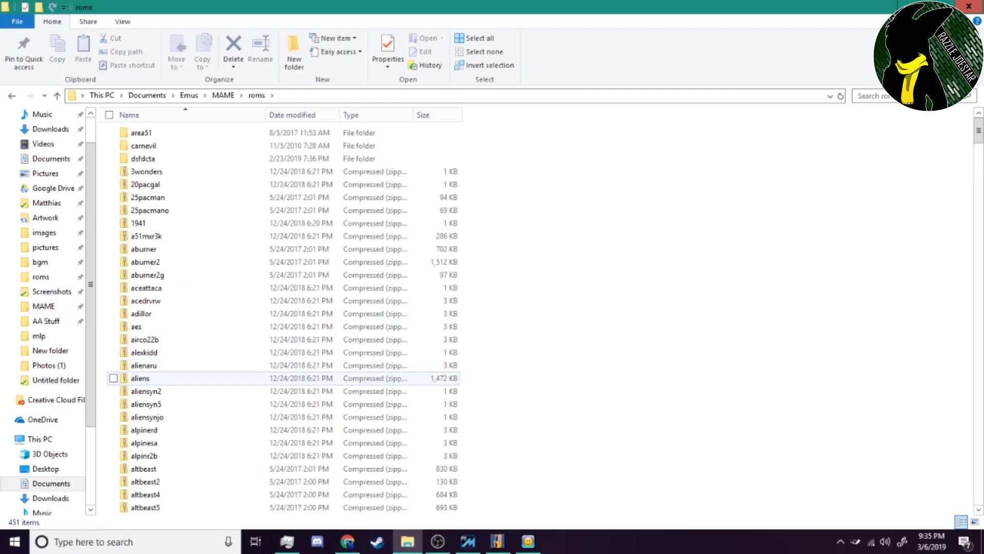
pyautogui.press('Return')
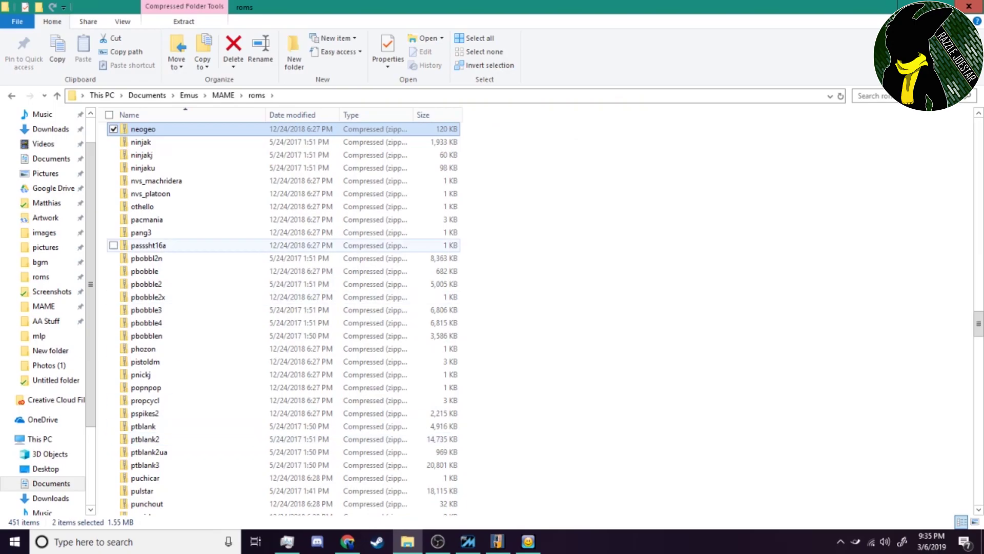
pyautogui.scroll(20, 282, 315)
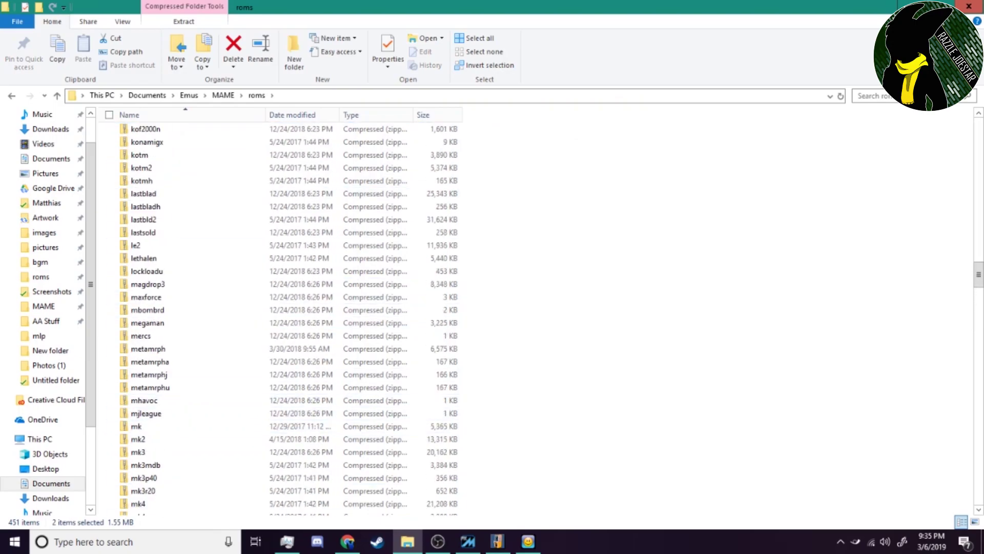
pyautogui.moveTo(979, 275); pyautogui.dragTo(978, 131)
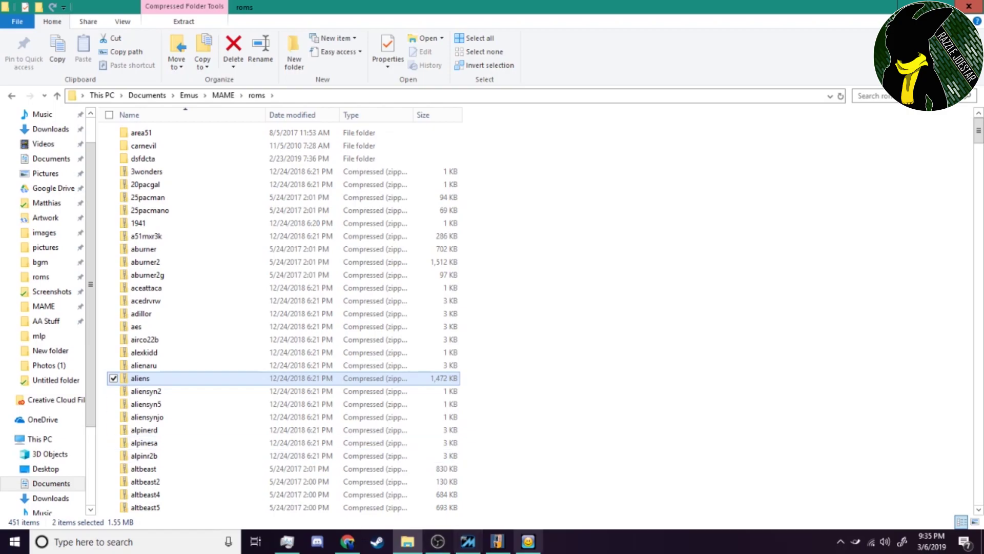
# Search the MAMEUIFX64 game list for 'aliens' and launch Aliens (World set 1).
pyautogui.click(467, 542)
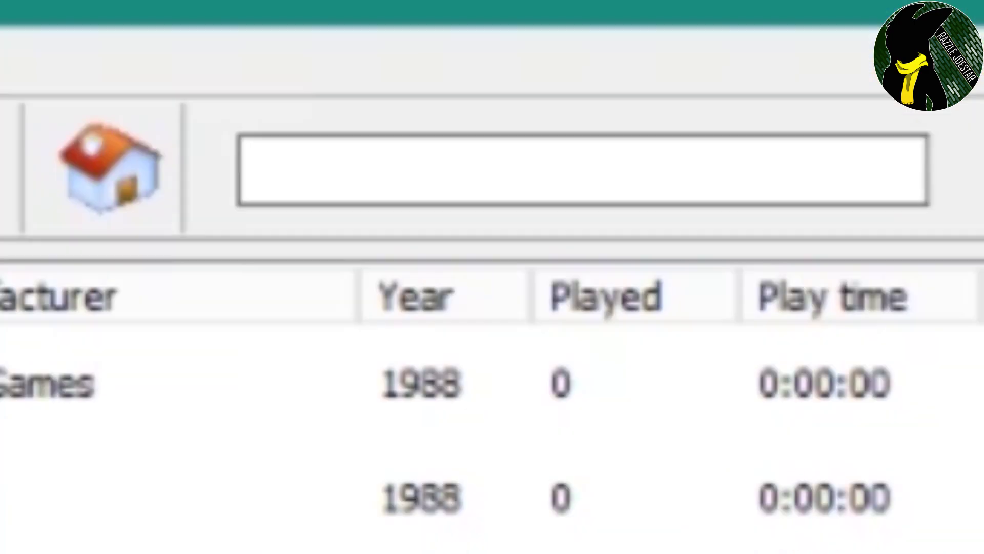
pyautogui.write('aliens')
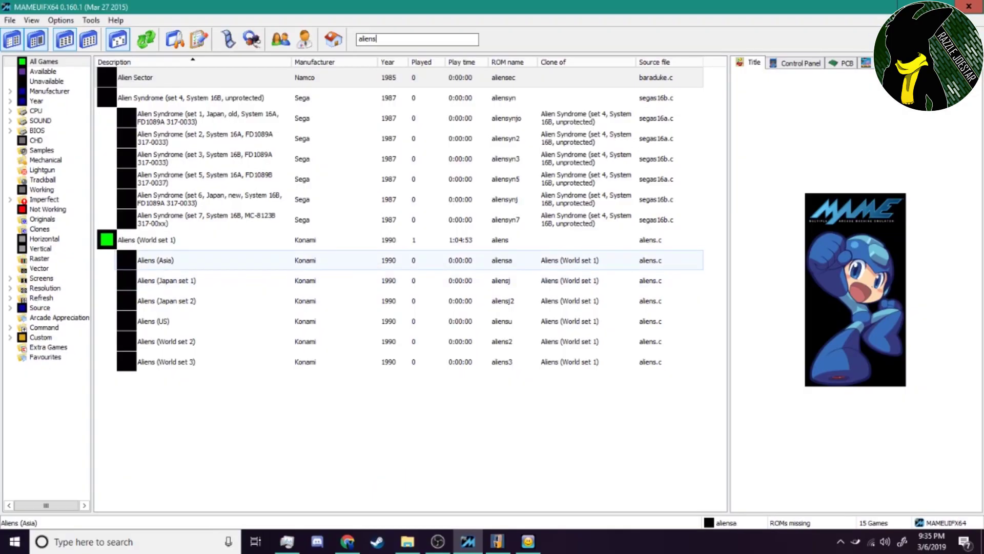
pyautogui.click(198, 244)
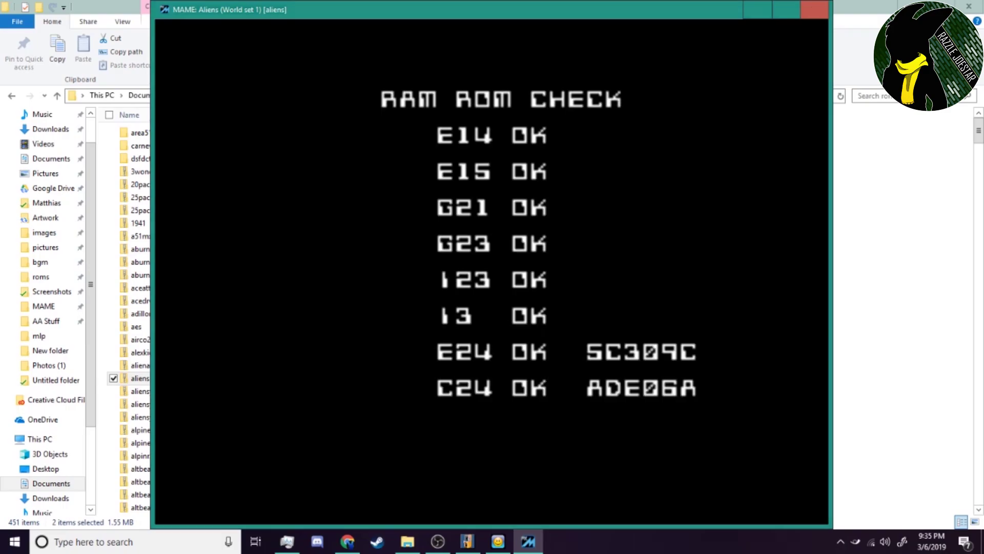
# Quit Aliens, replace the search with 'metal slug' and launch Metal Slug - Super Vehicle-001.
pyautogui.press('Escape')
pyautogui.click(377, 39)
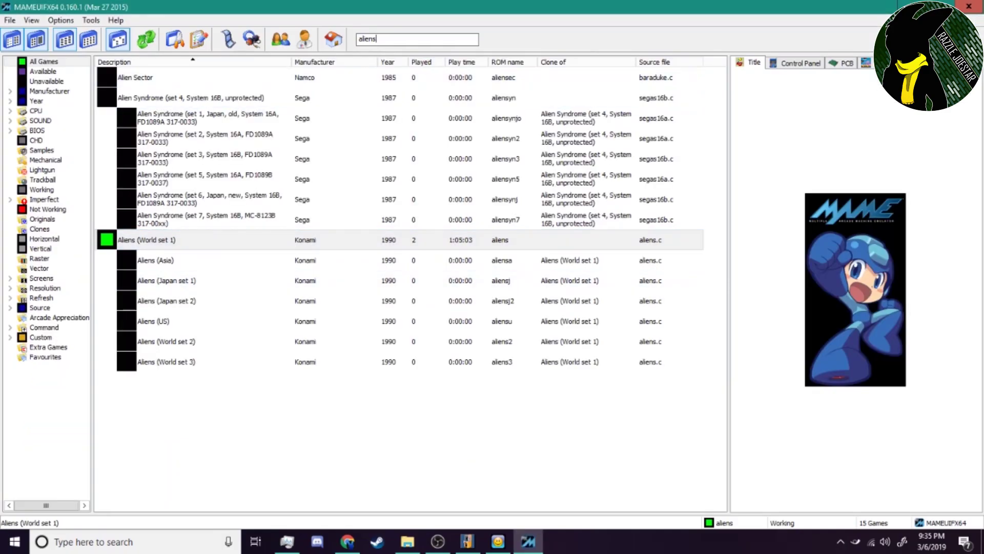
pyautogui.hotkey('ctrl', 'a')
pyautogui.press('BackSpace')
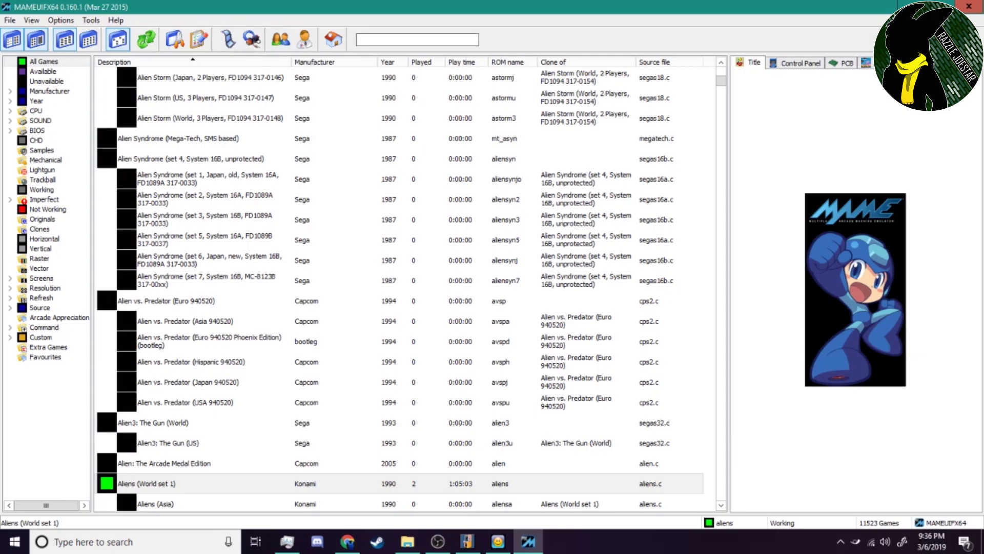
pyautogui.write('metal slu')
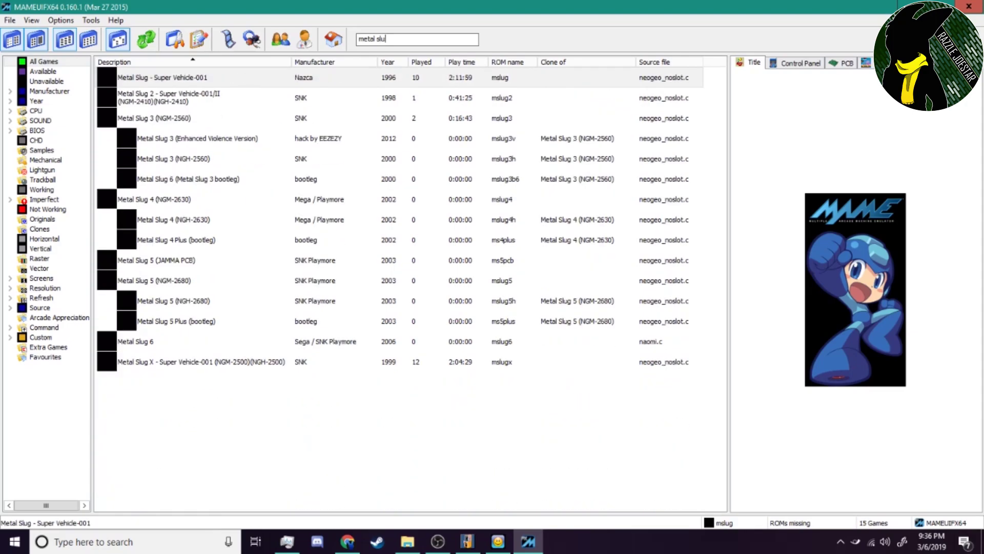
pyautogui.write('g')
pyautogui.press('Return')
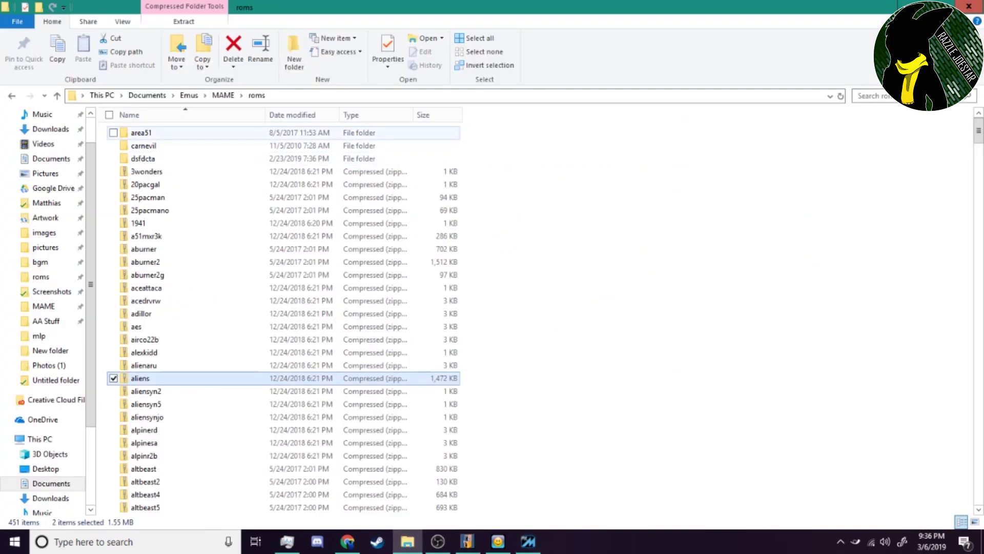
pyautogui.doubleClick(141, 133)
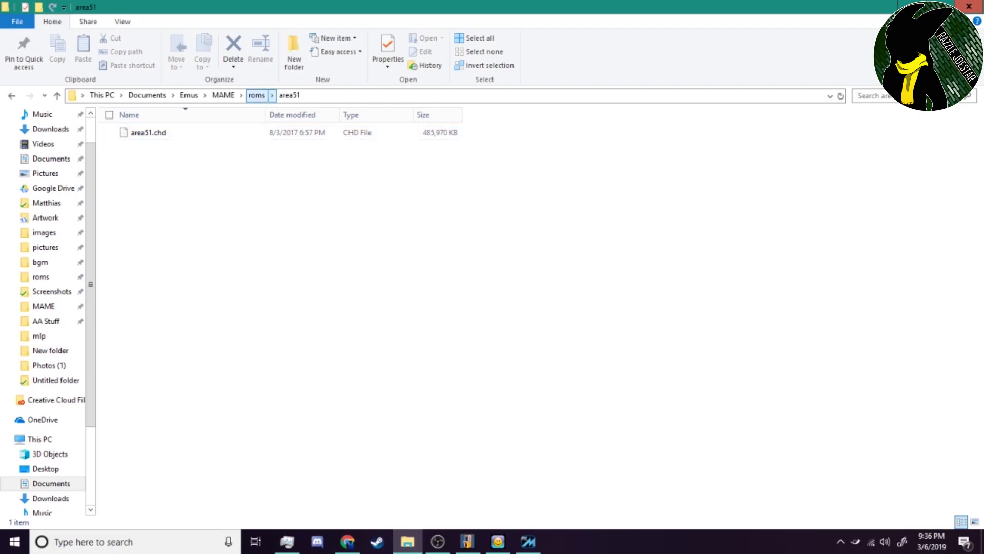
pyautogui.click(256, 95)
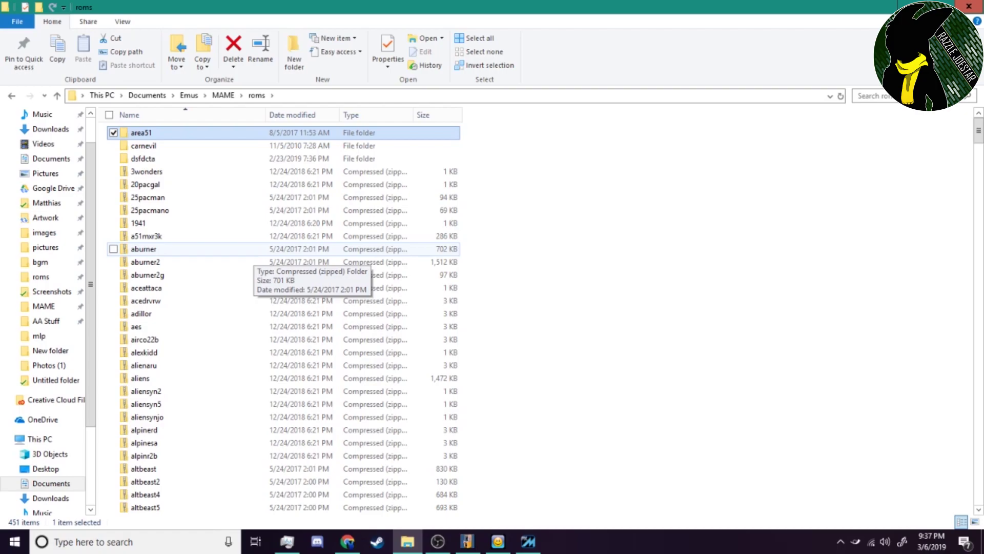
# Browse the roms list, checking the area51 and dsfdcta folders and area51/area51mx archives.
pyautogui.press('Down')
pyautogui.press('Down')
pyautogui.press('Down')
pyautogui.press('Down')
pyautogui.press('Down')
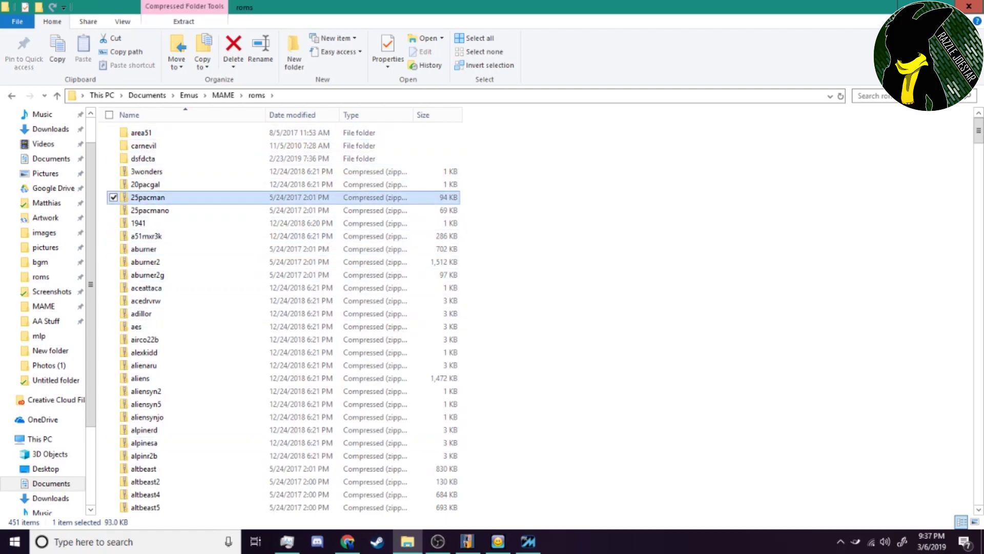
pyautogui.scroll(-8, 282, 249)
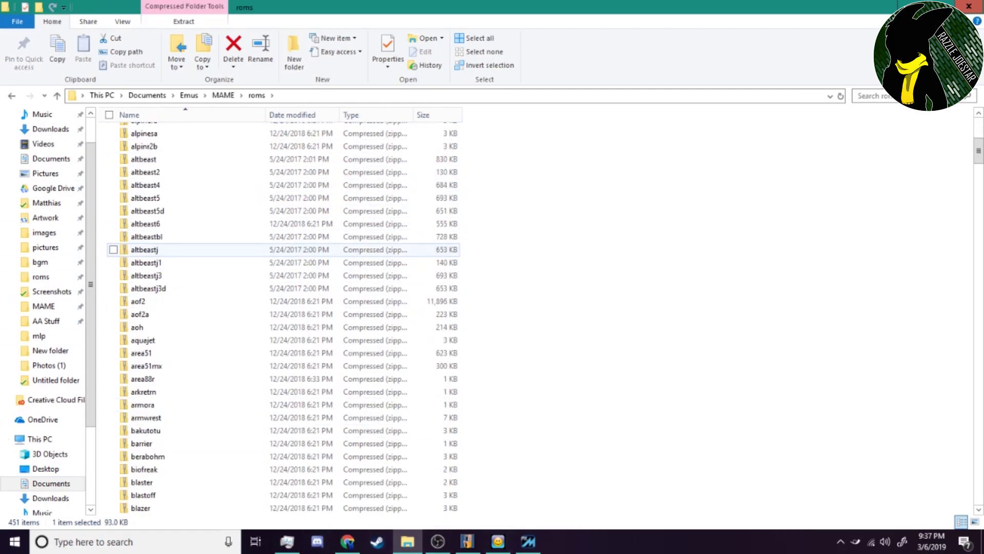
pyautogui.moveTo(978, 151); pyautogui.dragTo(978, 128)
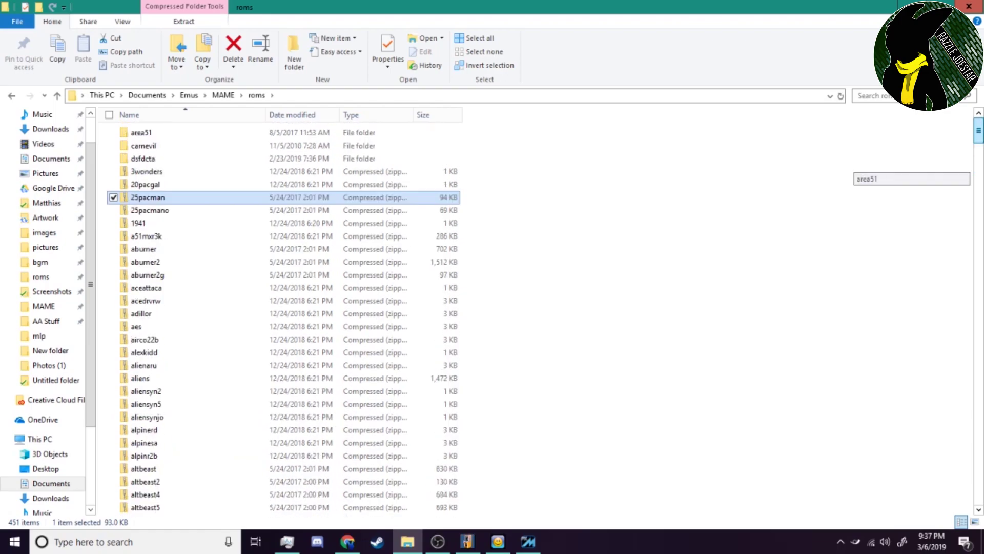
pyautogui.click(154, 133)
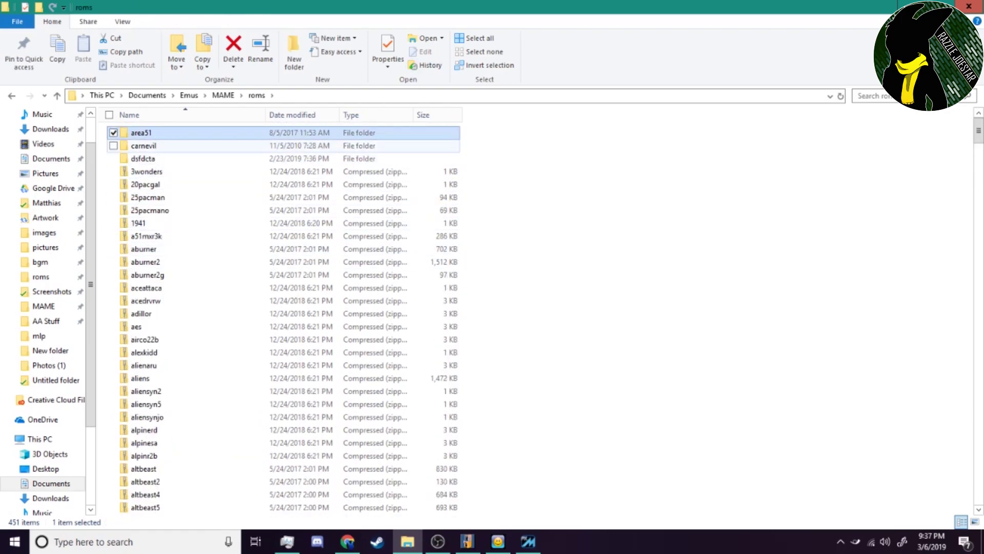
pyautogui.click(143, 158)
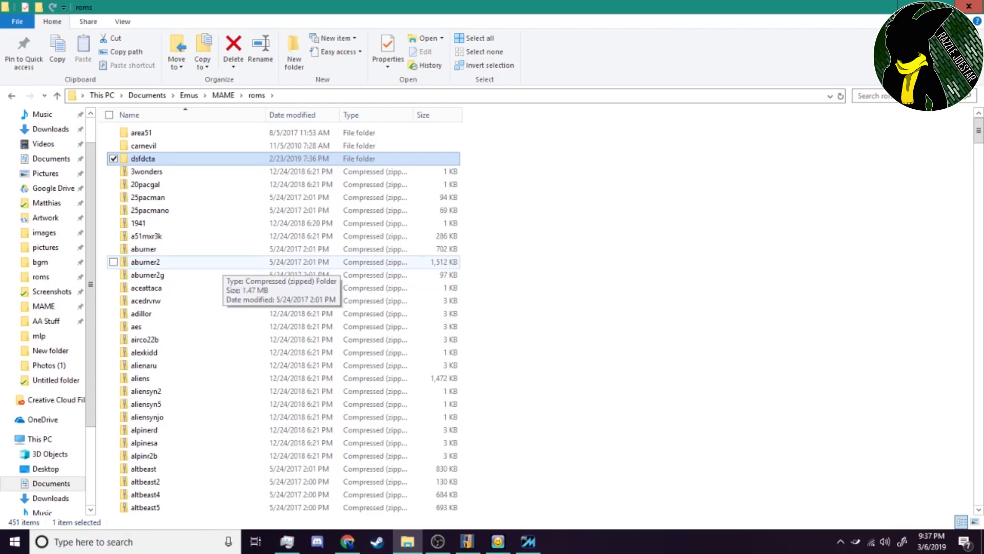
pyautogui.scroll(-2, 221, 262)
pyautogui.scroll(-4, 220, 264)
pyautogui.press('Home')
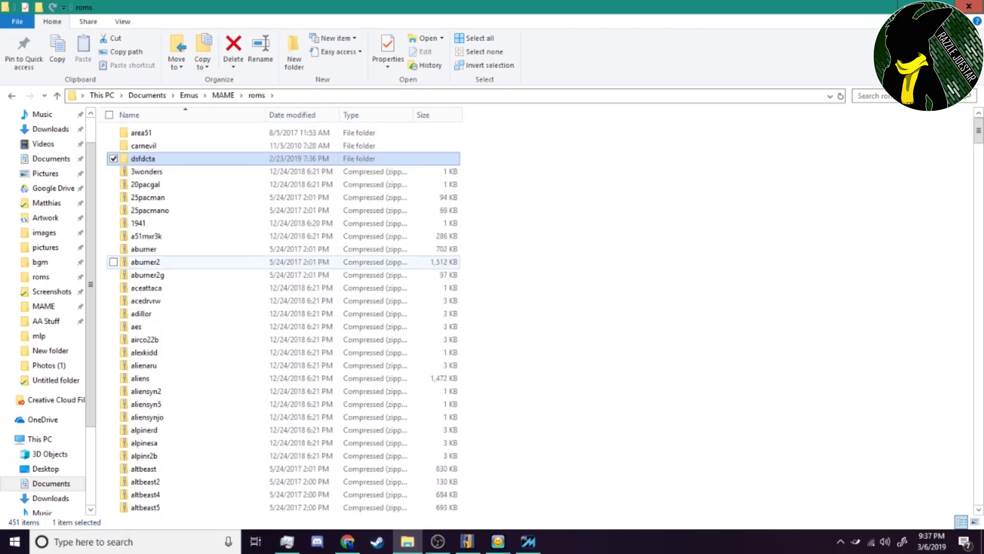
pyautogui.scroll(-7, 205, 308)
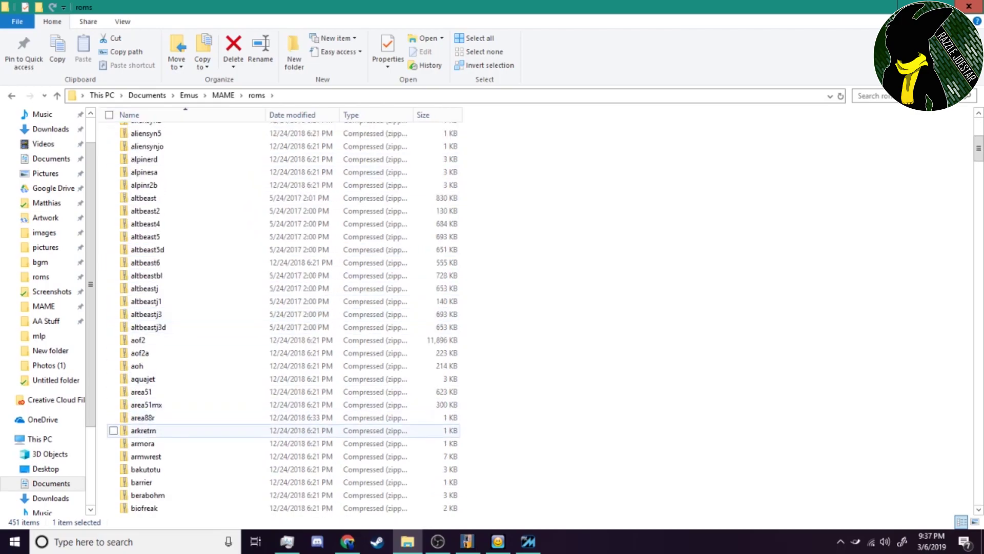
pyautogui.click(170, 392)
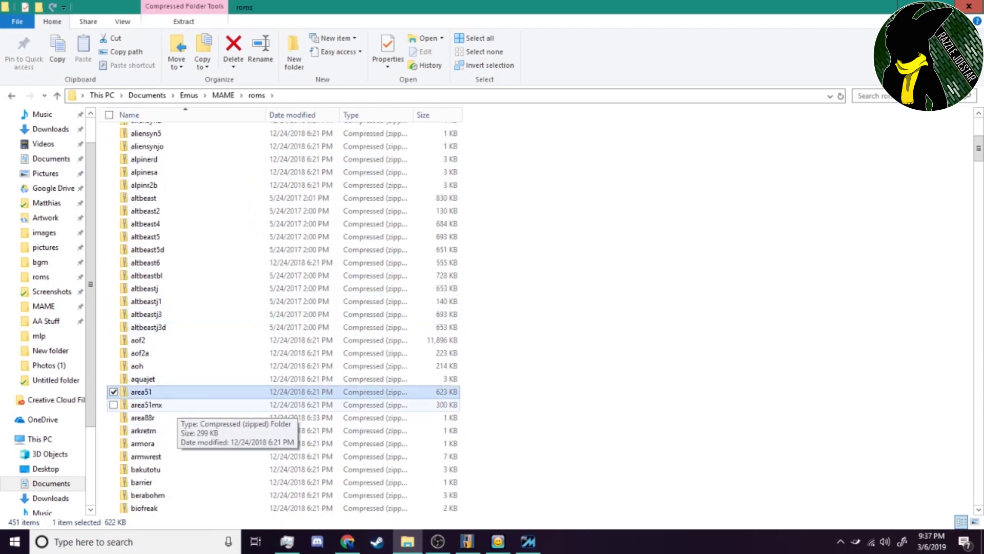
pyautogui.click(154, 405)
pyautogui.scroll(7, 170, 308)
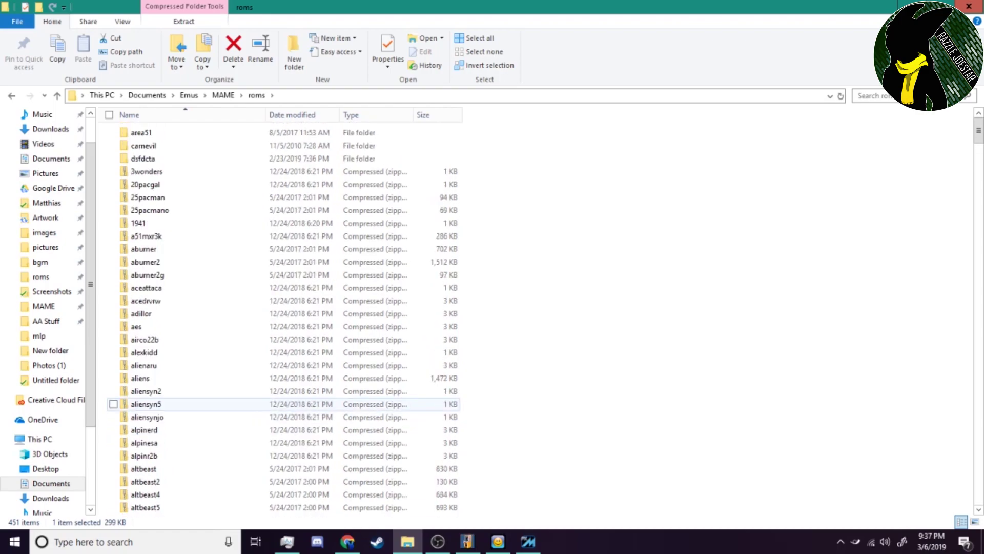
pyautogui.scroll(-1, 154, 292)
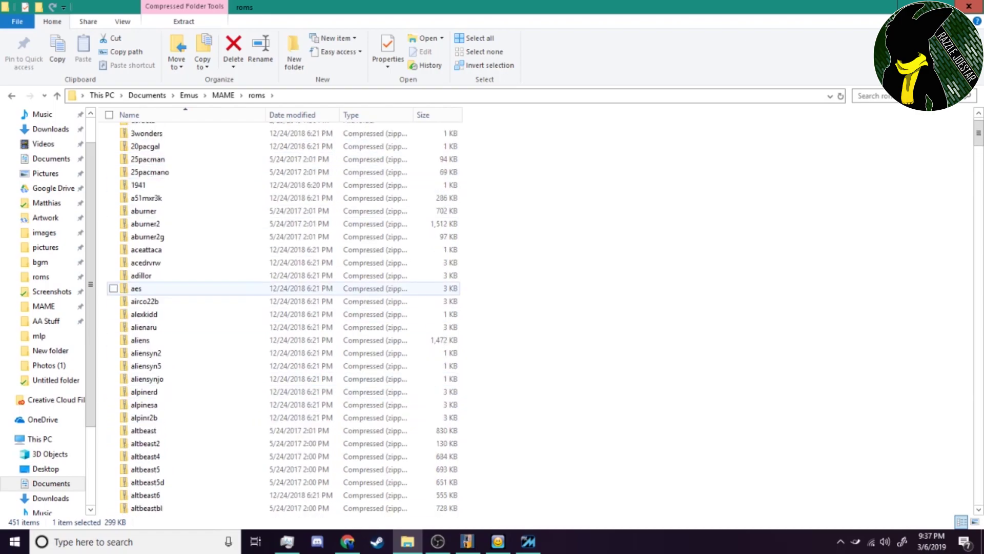
pyautogui.scroll(1, 154, 292)
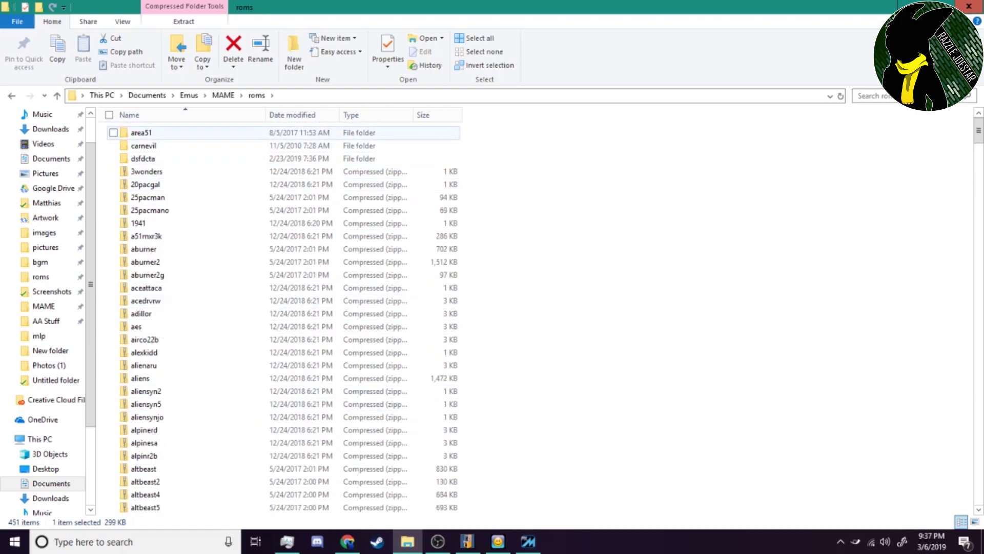
# Open the area51 folder to view area51.chd, step back up, then reopen it.
pyautogui.click(141, 133)
pyautogui.doubleClick(141, 133)
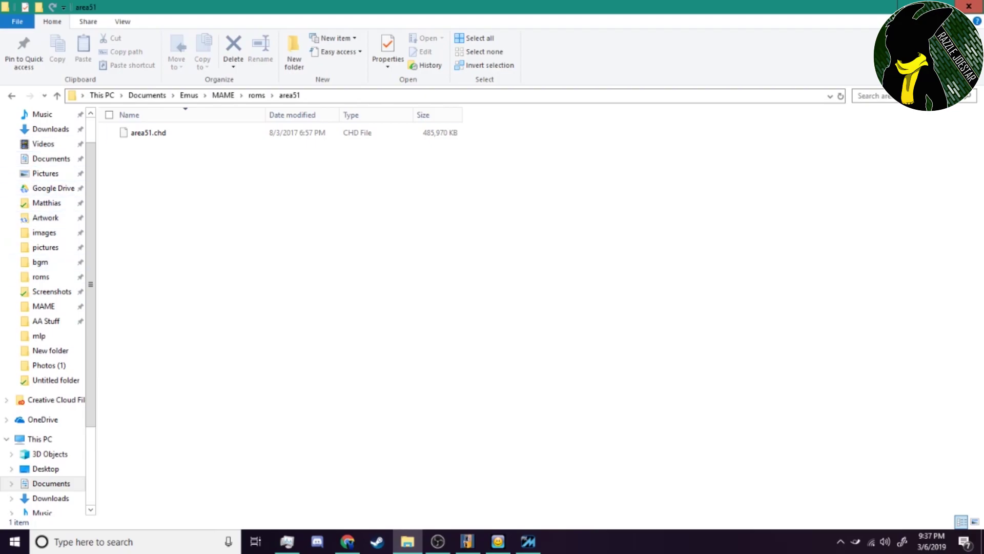
pyautogui.click(148, 132)
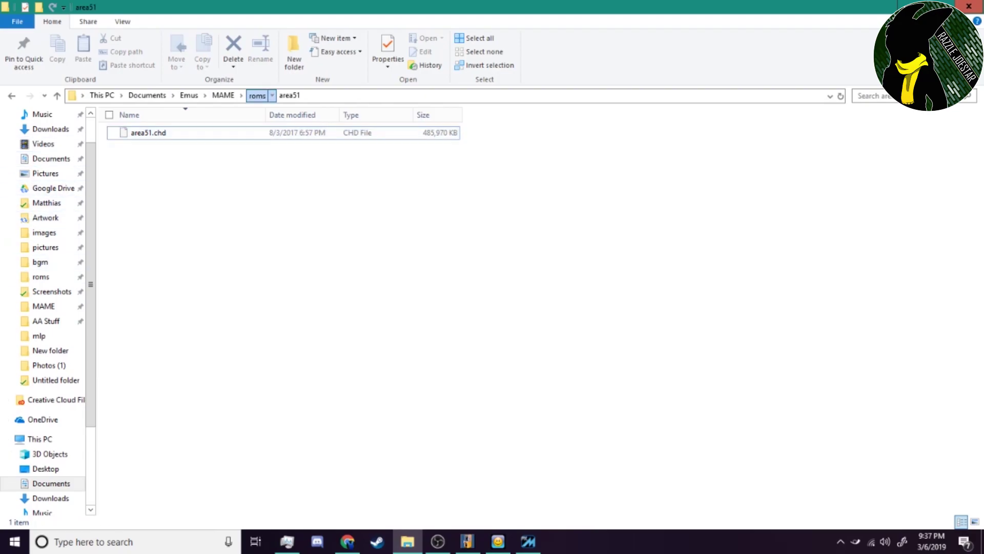
pyautogui.click(256, 95)
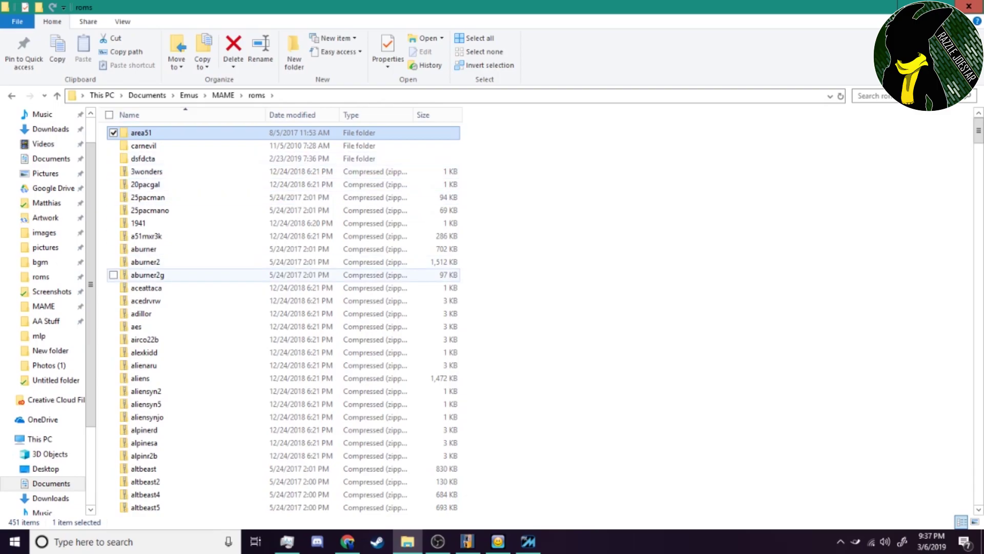
pyautogui.scroll(-6, 205, 443)
pyautogui.scroll(-3, 205, 443)
pyautogui.scroll(10, 205, 314)
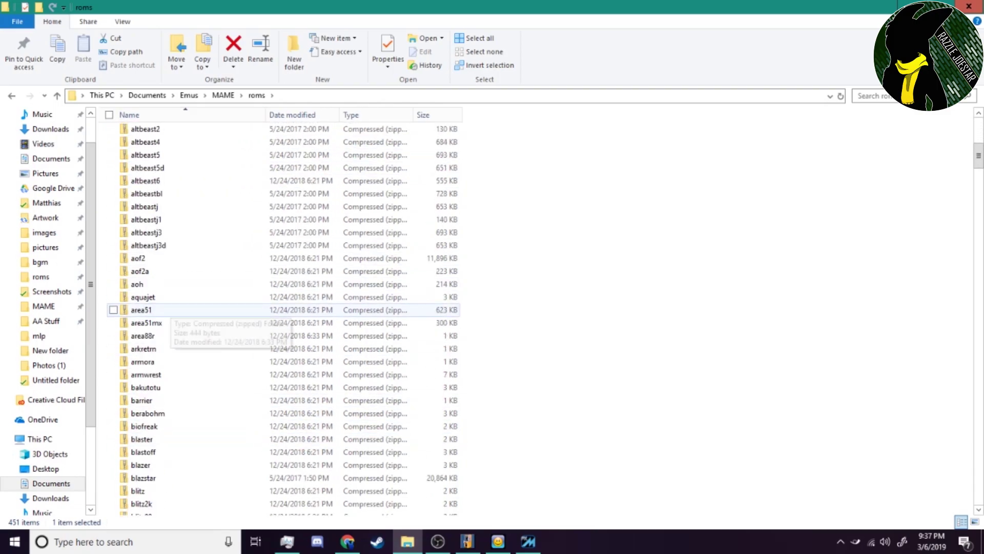
pyautogui.press('Return')
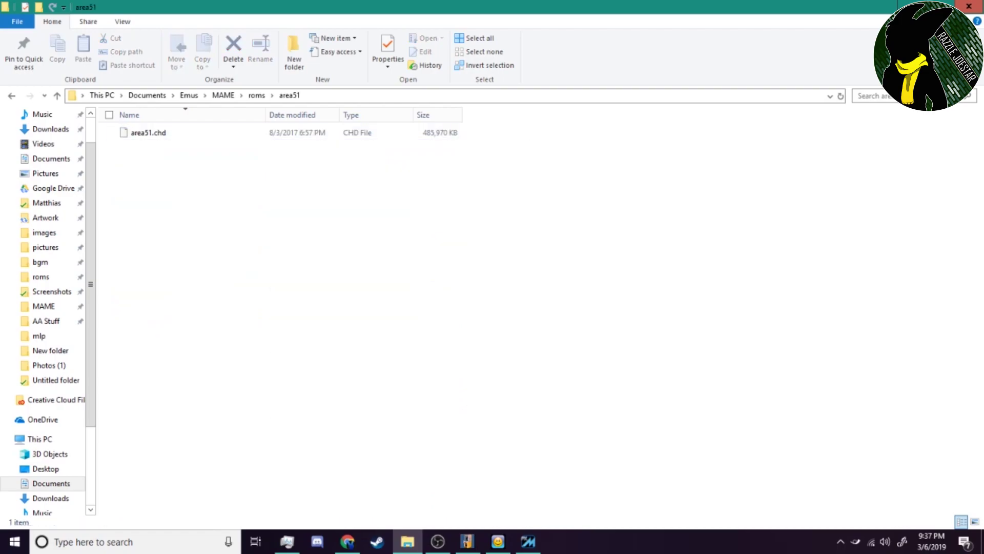
# Search All Games in MAMEUIHiScore64 for CarnEvil and launch CarnEvil (v1.0.3).
pyautogui.click(498, 542)
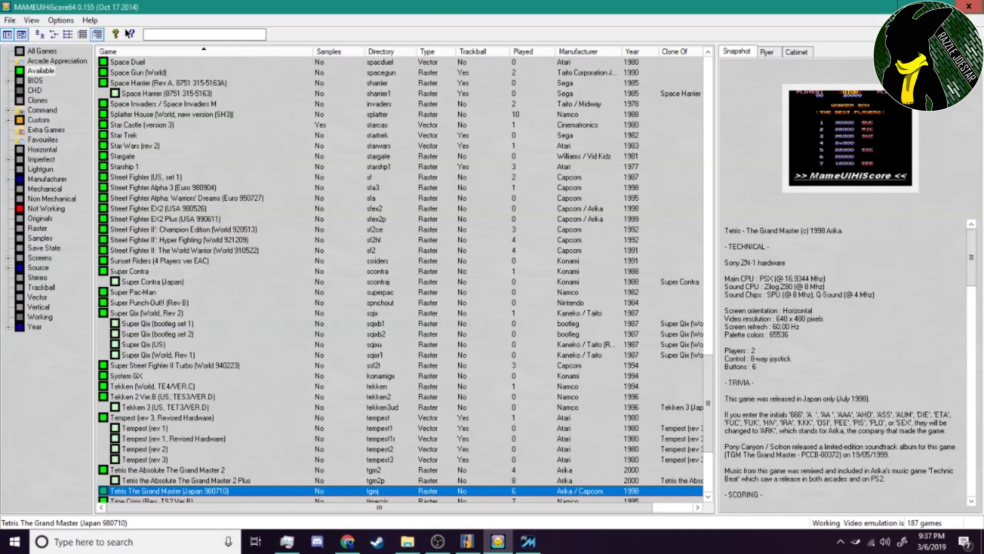
pyautogui.click(42, 51)
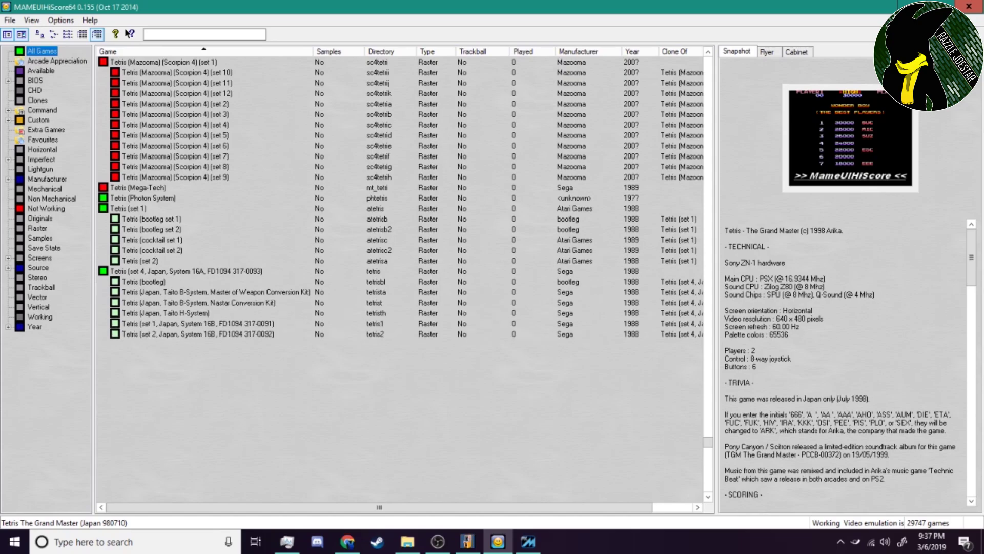
pyautogui.click(204, 34)
pyautogui.write('d')
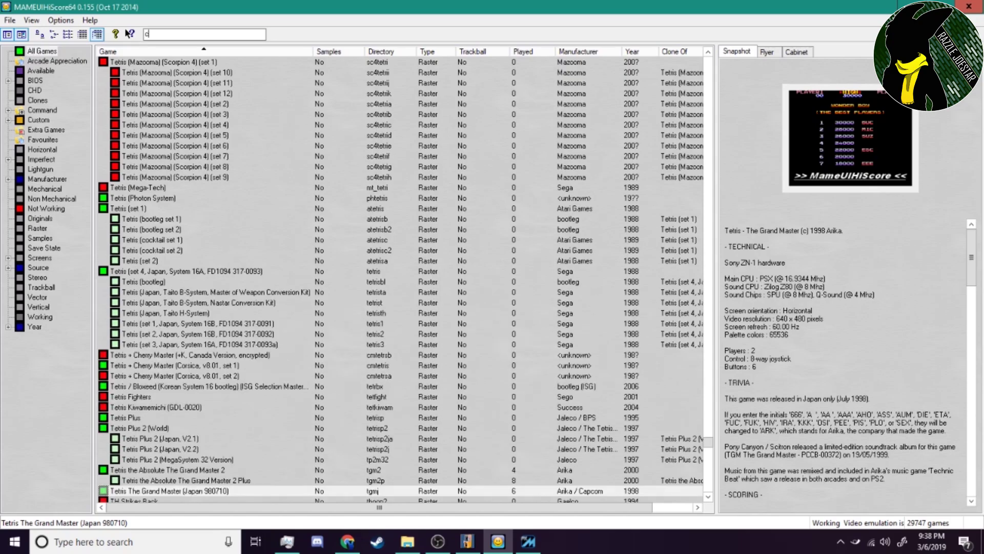
pyautogui.write('arnevil')
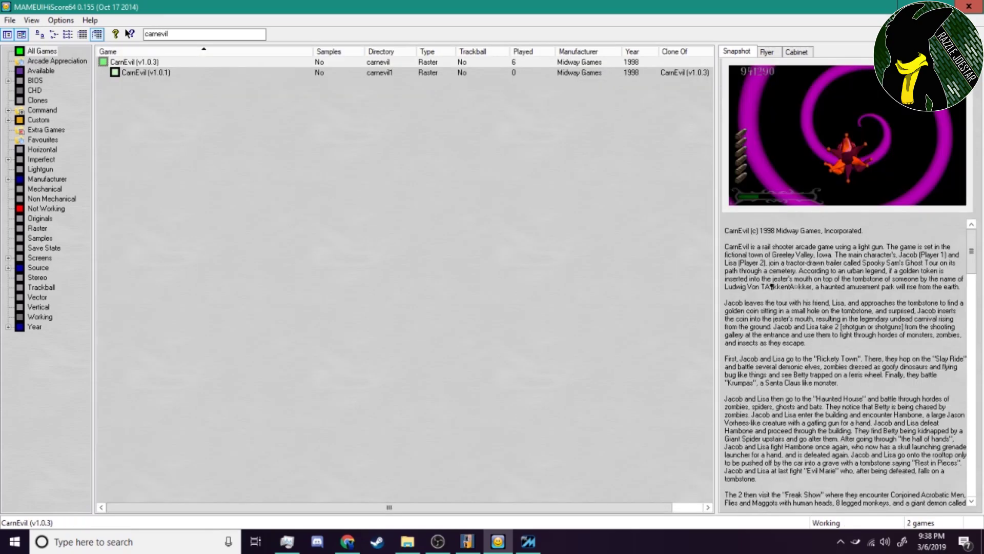
pyautogui.press('Return')
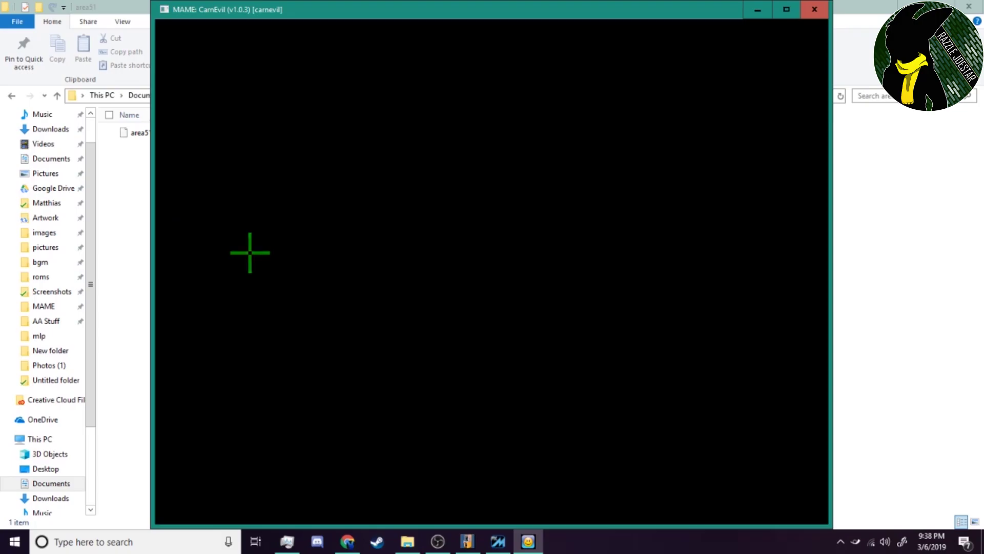
# Quit CarnEvil, return Explorer to the roms folder, and switch to the MAME game list.
pyautogui.press('Escape')
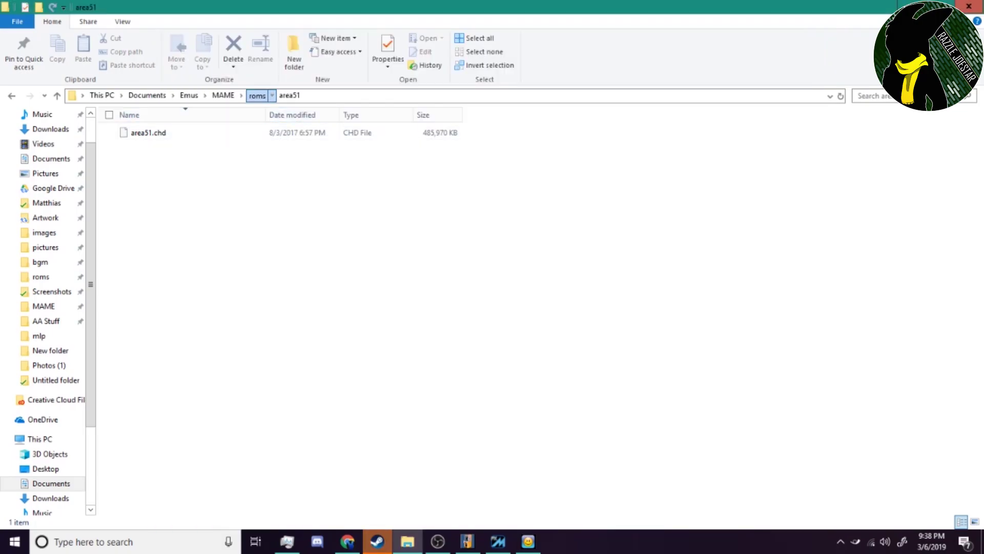
pyautogui.click(257, 96)
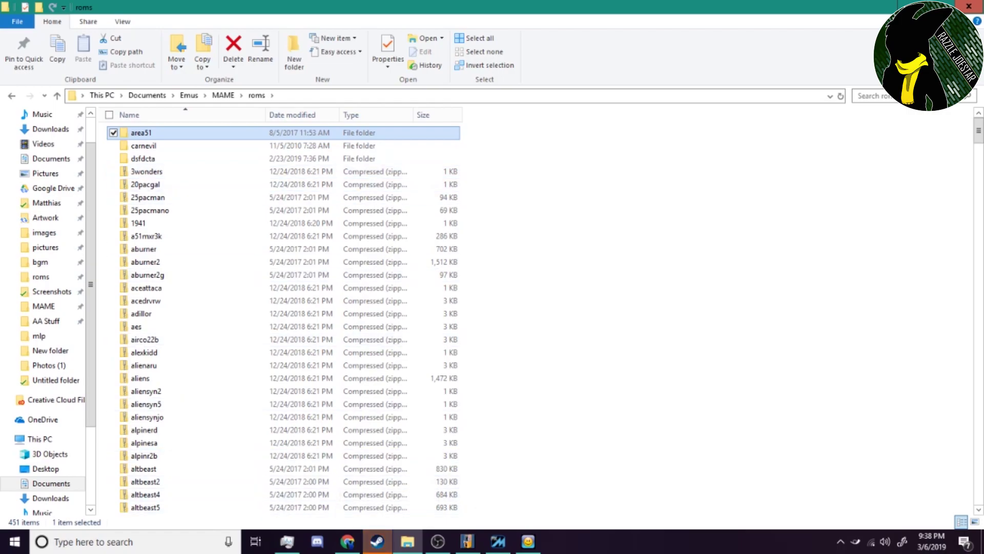
pyautogui.hotkey('alt', 'Tab')
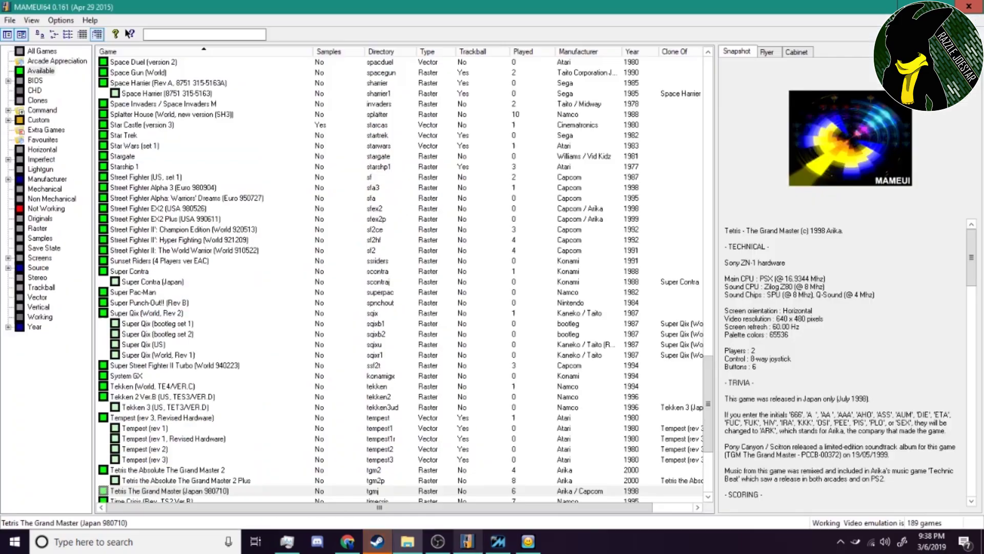
# Review the CarnEvil v1.0.3 and v1.0.1 search results, then return to the roms folder.
pyautogui.hotkey('alt', 'Tab')
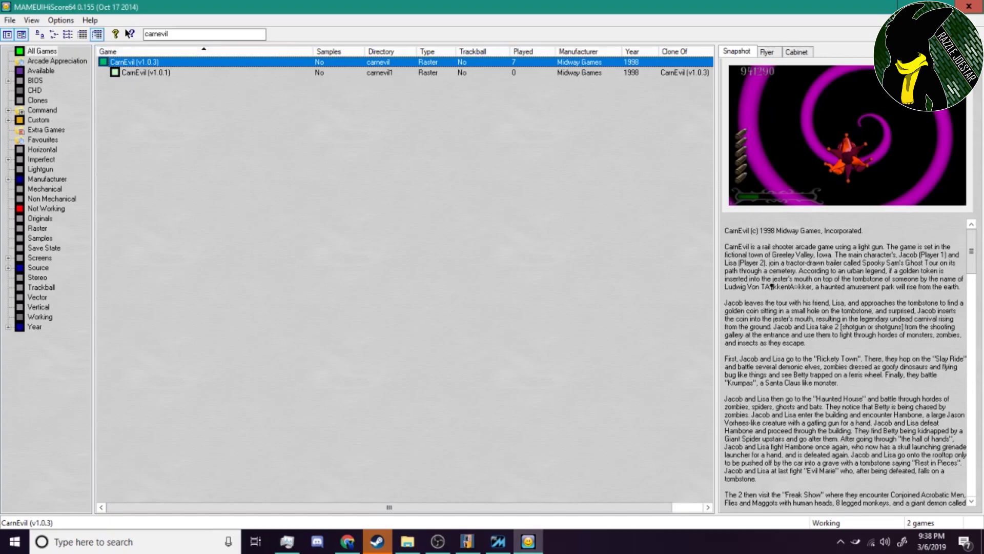
pyautogui.hscroll(2, 401, 280)
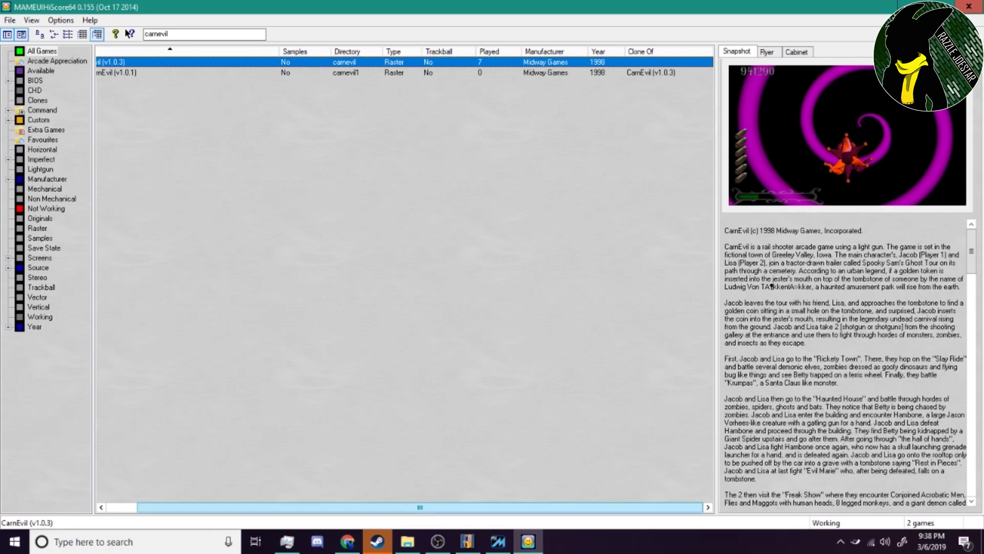
pyautogui.hscroll(-2, 420, 507)
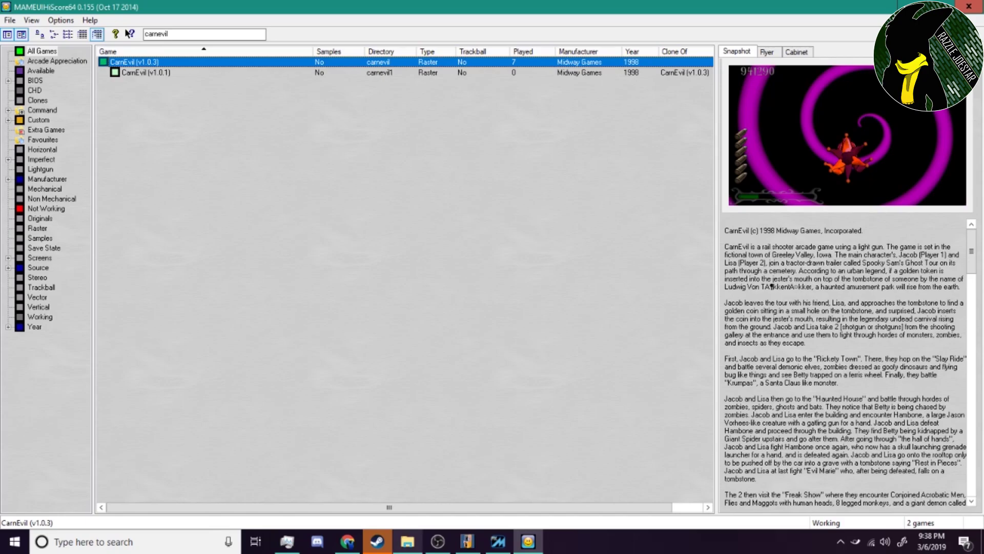
pyautogui.click(408, 542)
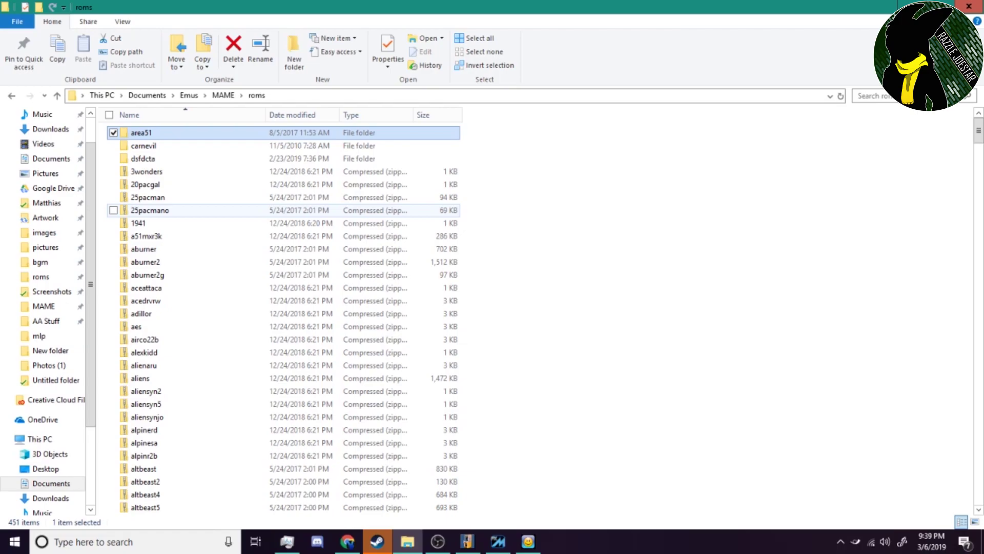
# Go up to Documents\Emus\MAME and scroll down to its executables.
pyautogui.click(223, 95)
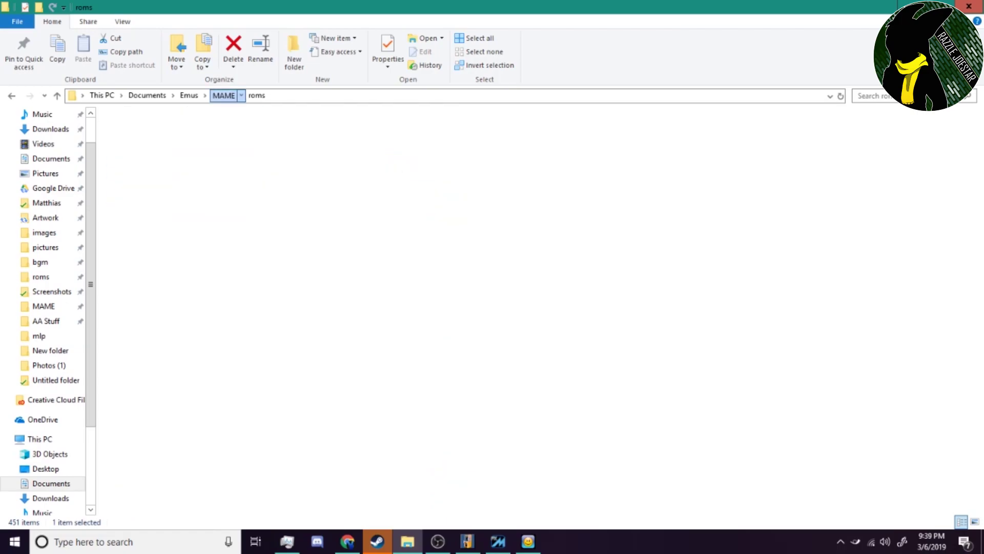
pyautogui.scroll(-5, 282, 267)
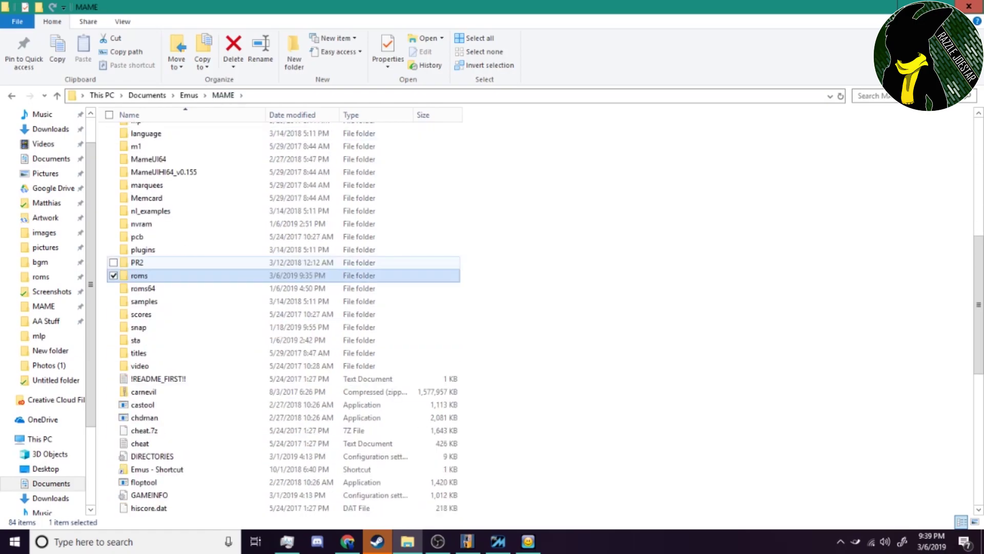
pyautogui.scroll(3, 282, 270)
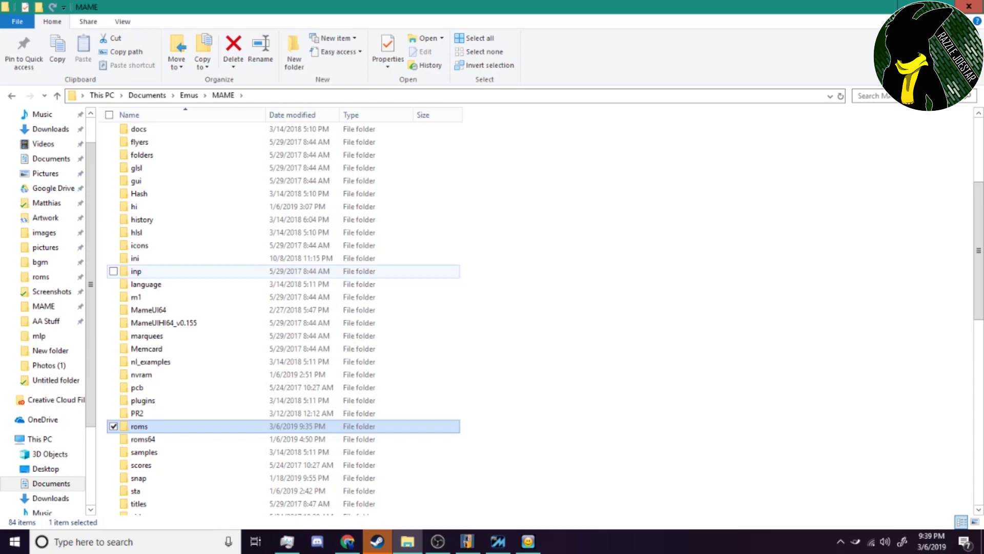
pyautogui.scroll(-15, 205, 308)
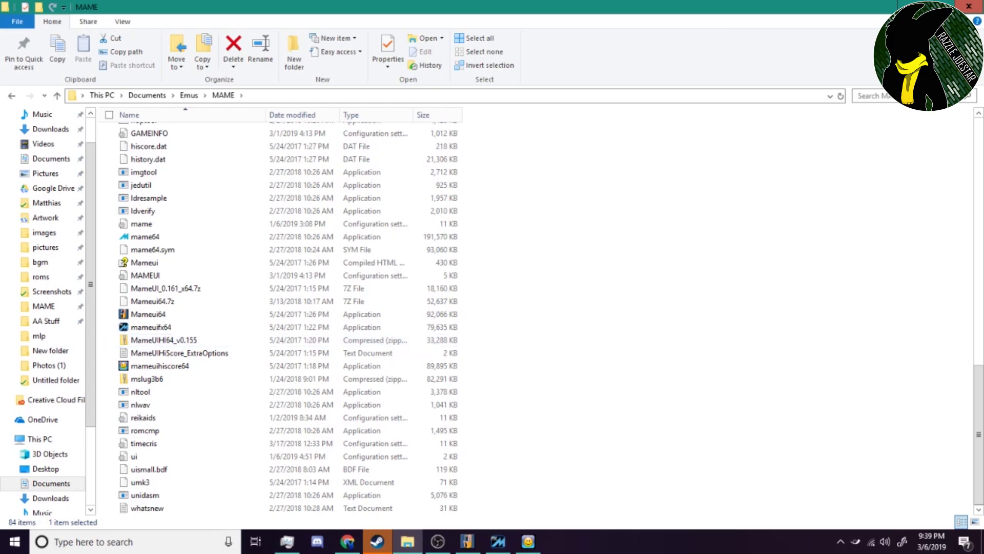
# Compare the mame64, Mameui64 and mameuihiscore64 executables in the MAME folder.
pyautogui.click(146, 236)
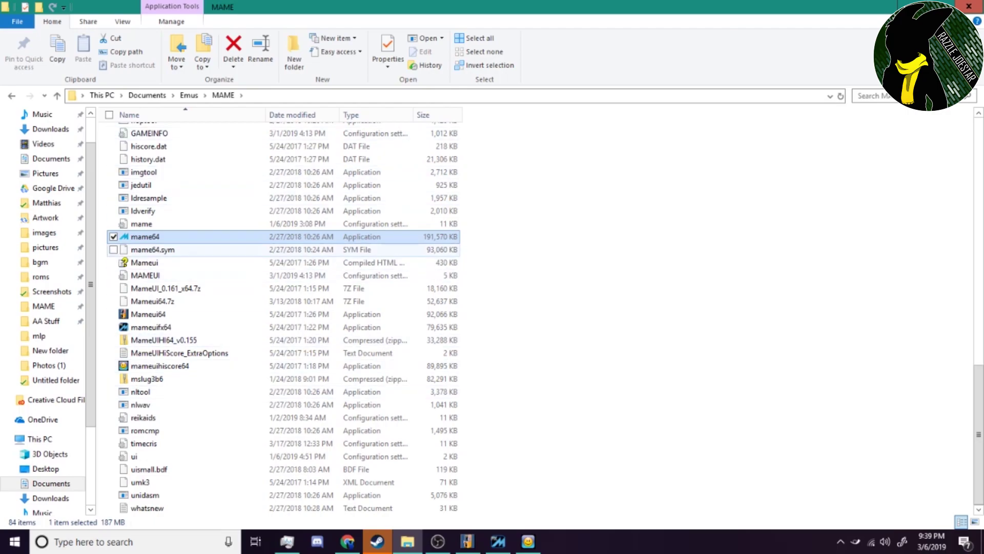
pyautogui.click(148, 313)
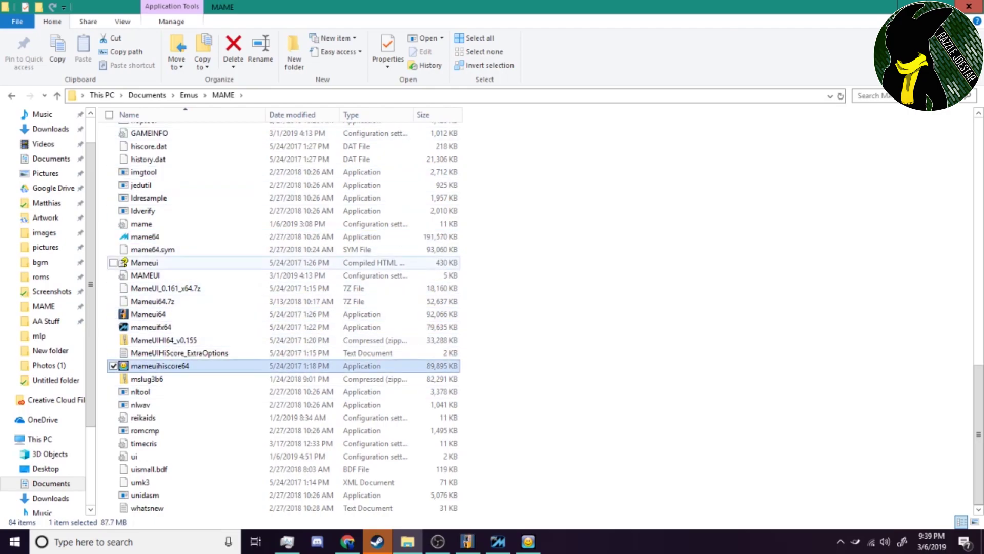
pyautogui.click(145, 236)
pyautogui.click(151, 327)
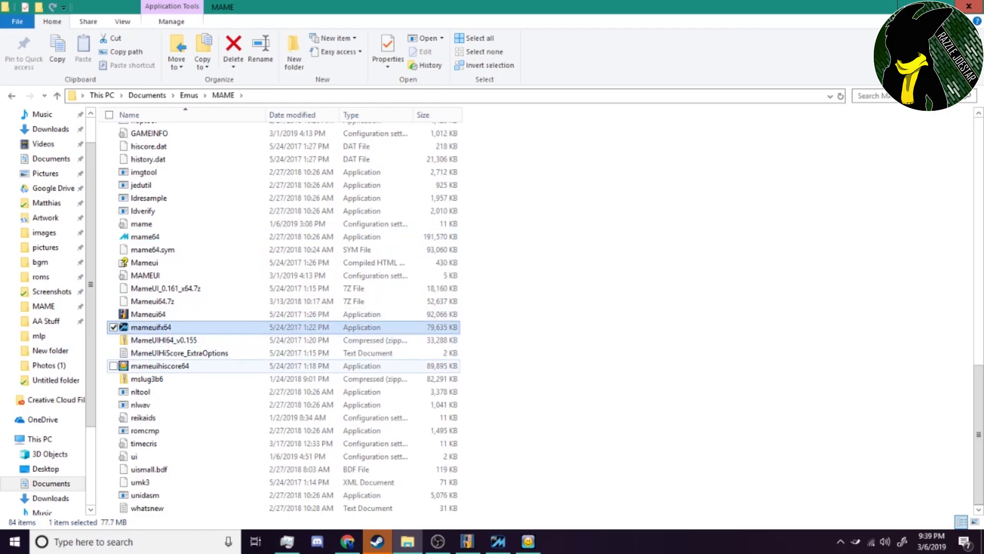
pyautogui.click(160, 366)
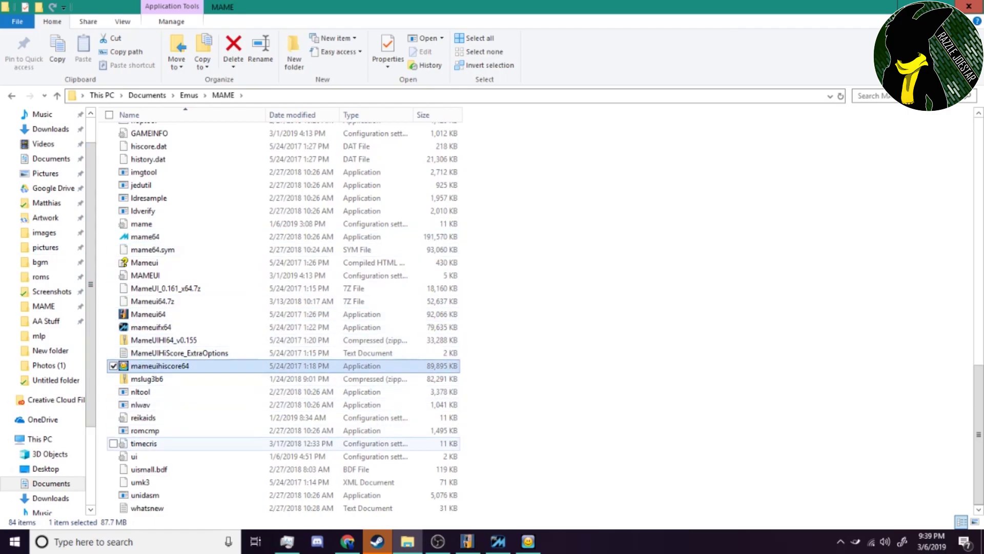
pyautogui.scroll(14, 154, 297)
pyautogui.scroll(3, 154, 297)
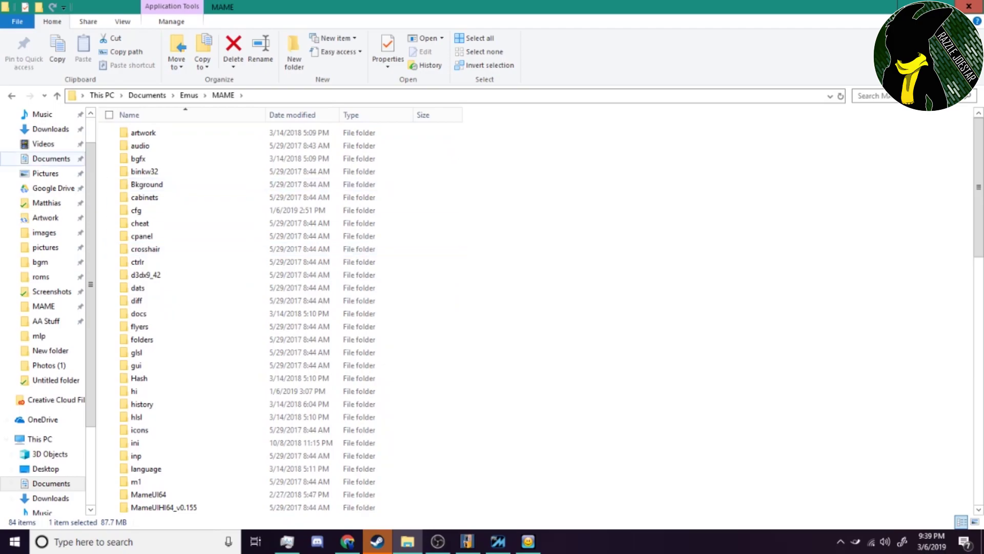
pyautogui.scroll(-17, 154, 297)
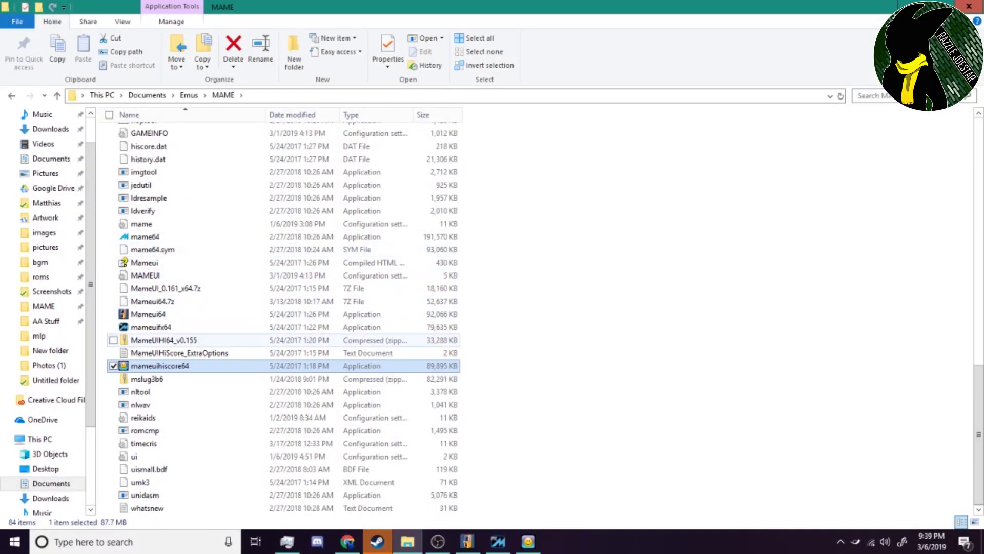
pyautogui.scroll(3, 215, 330)
pyautogui.scroll(5, 215, 330)
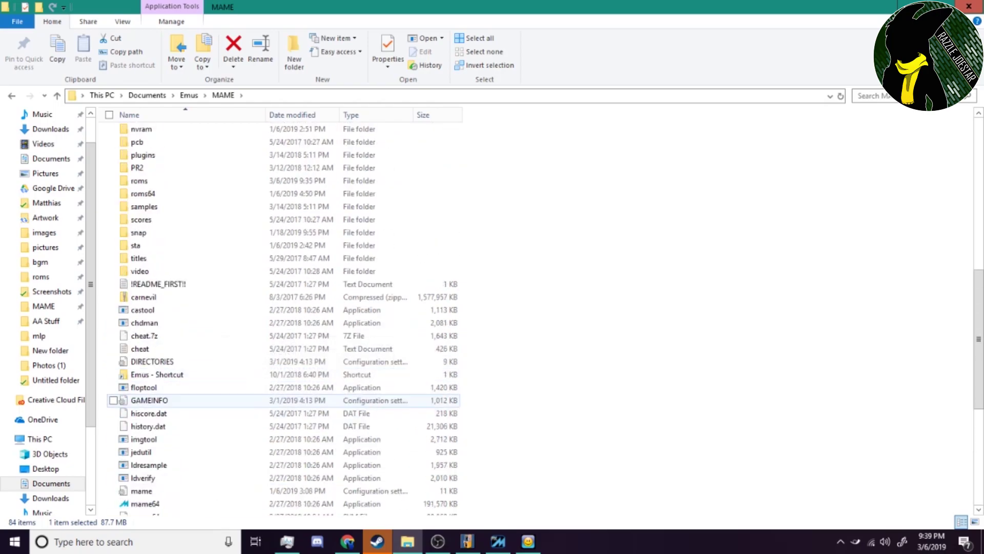
pyautogui.moveTo(978, 267); pyautogui.dragTo(978, 368)
# Step from mame64 through Mameui64 and mameuifx64 down to the mameuihiscore64 front-end.
pyautogui.click(145, 404)
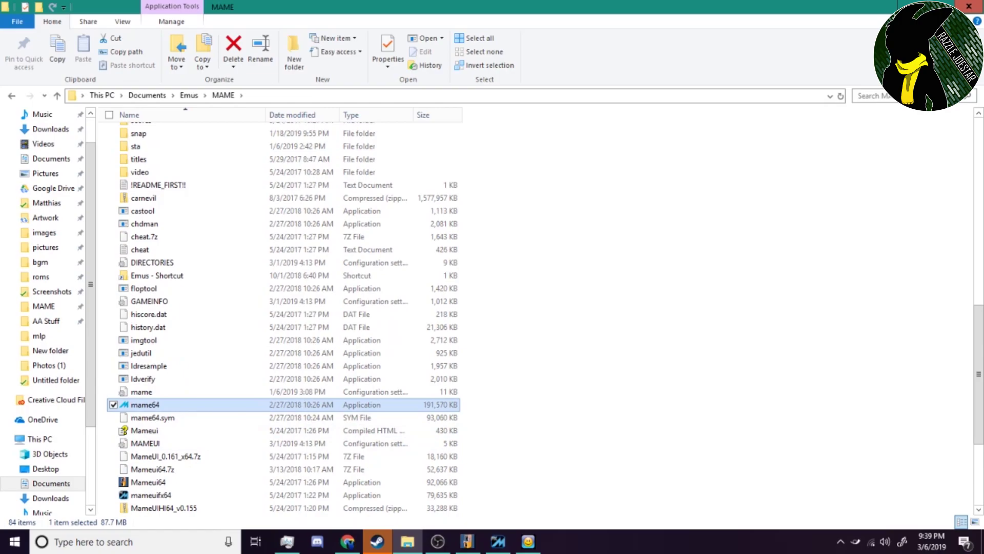
pyautogui.scroll(-3, 145, 405)
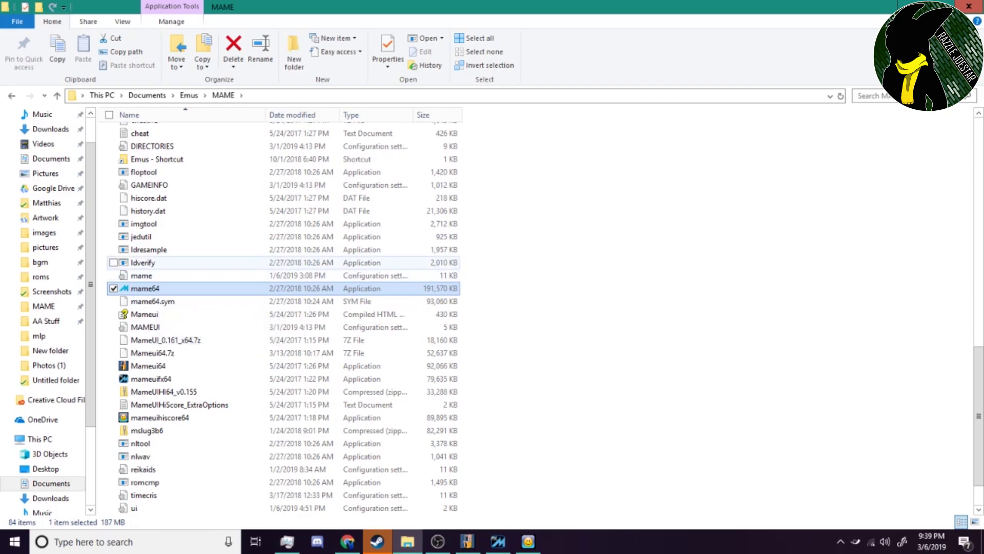
pyautogui.click(153, 365)
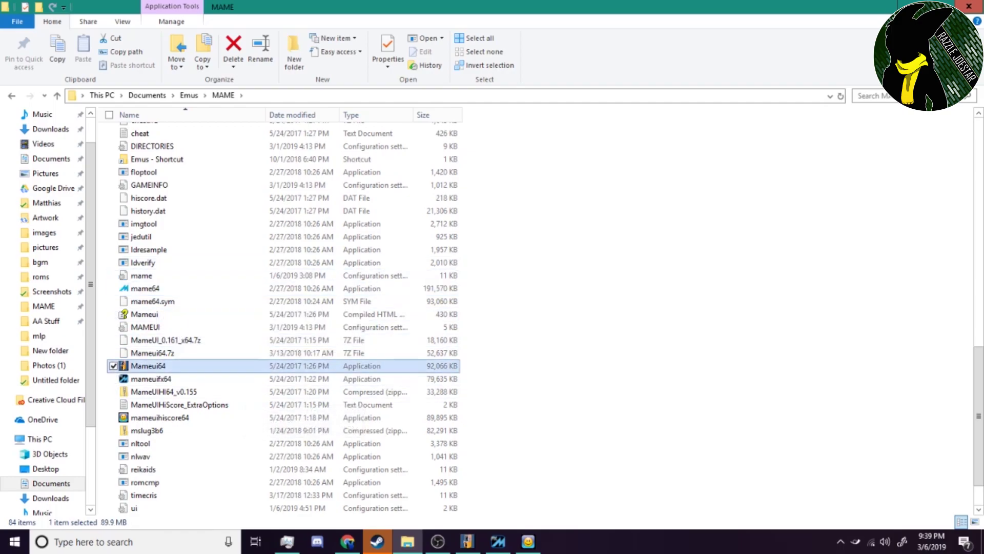
pyautogui.press('Down')
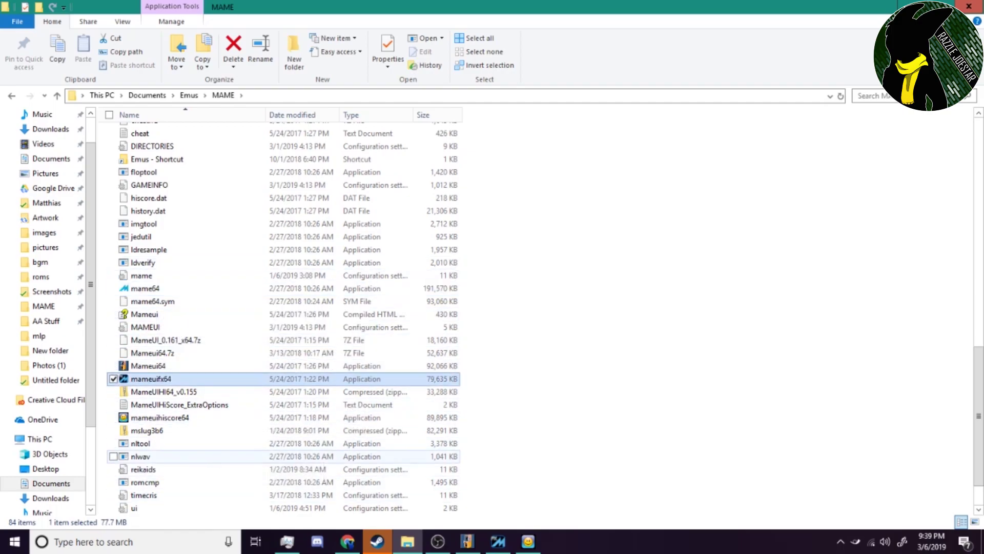
pyautogui.press('Down')
pyautogui.press('Down')
pyautogui.press('Down')
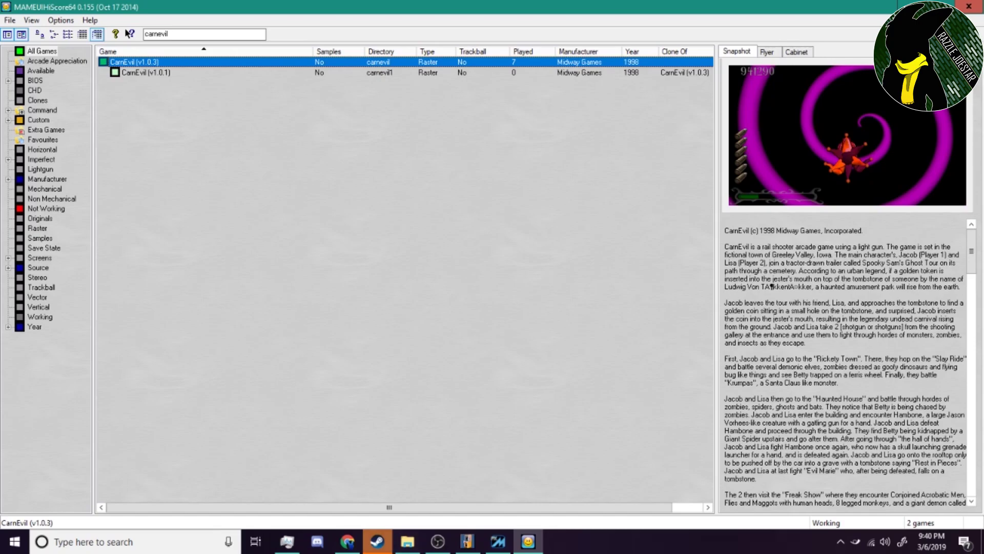
# Bring Explorer back and scroll the MAME folder to the mameuihiscore64 application (89,895 KB).
pyautogui.click(407, 541)
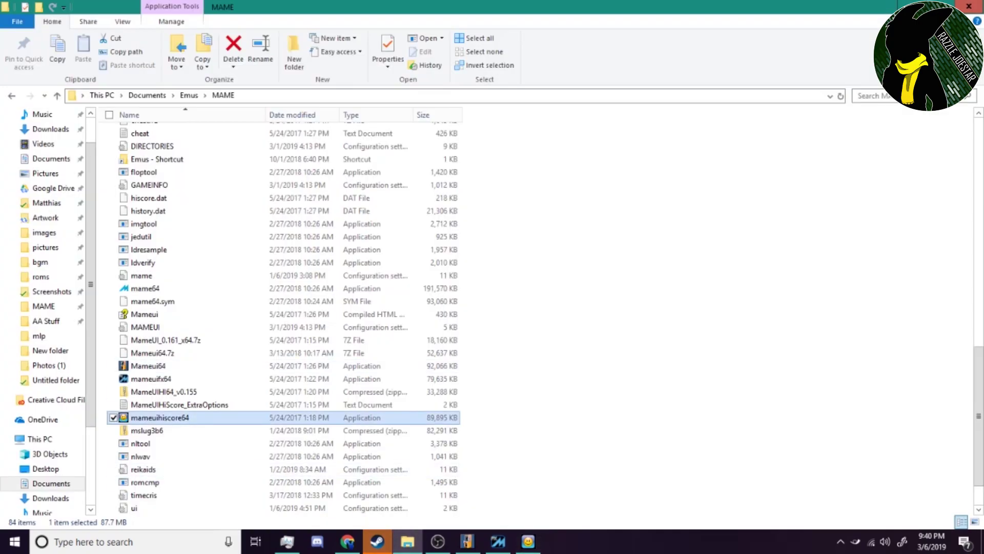
pyautogui.scroll(6, 282, 318)
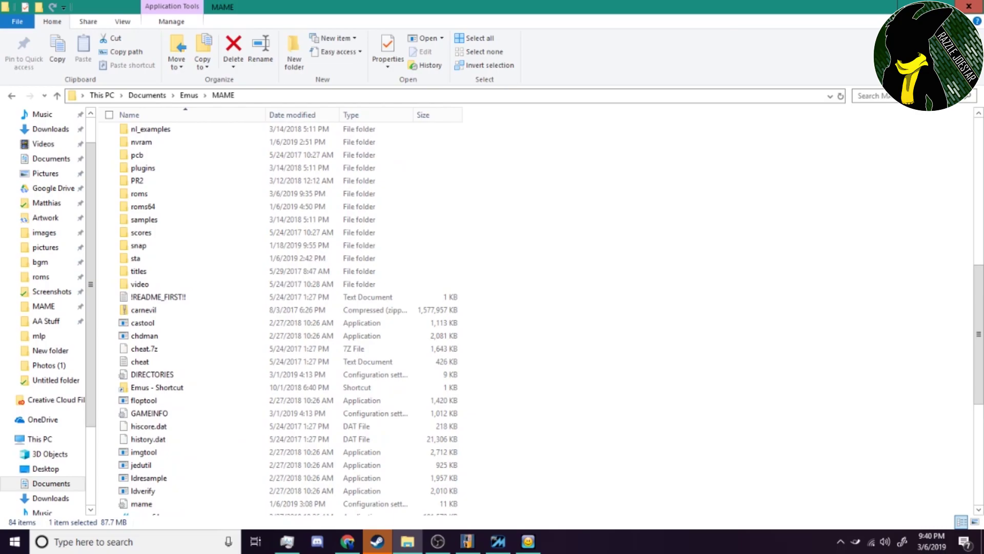
pyautogui.scroll(10, 282, 317)
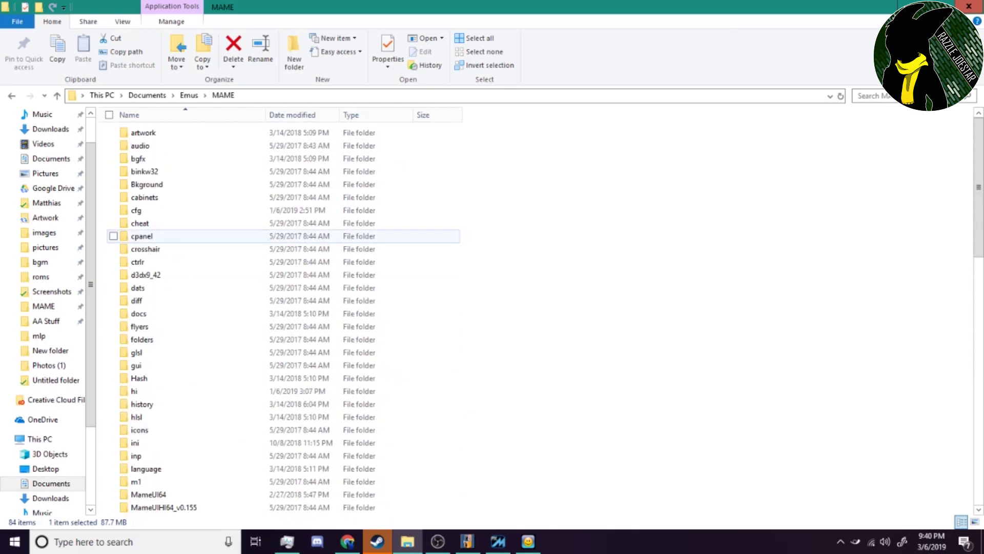
pyautogui.scroll(-3, 282, 233)
pyautogui.scroll(2, 282, 233)
pyautogui.scroll(1, 282, 232)
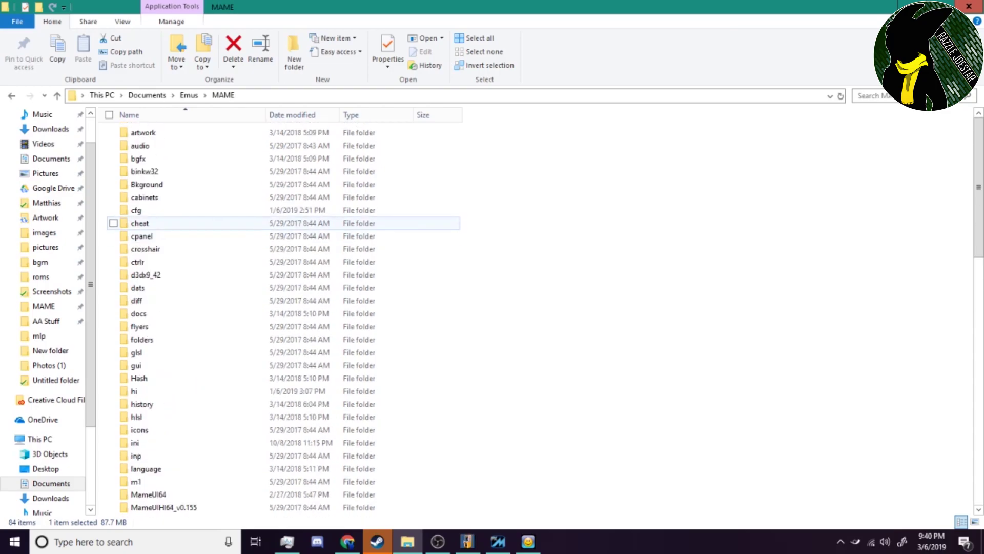
pyautogui.scroll(-5, 282, 196)
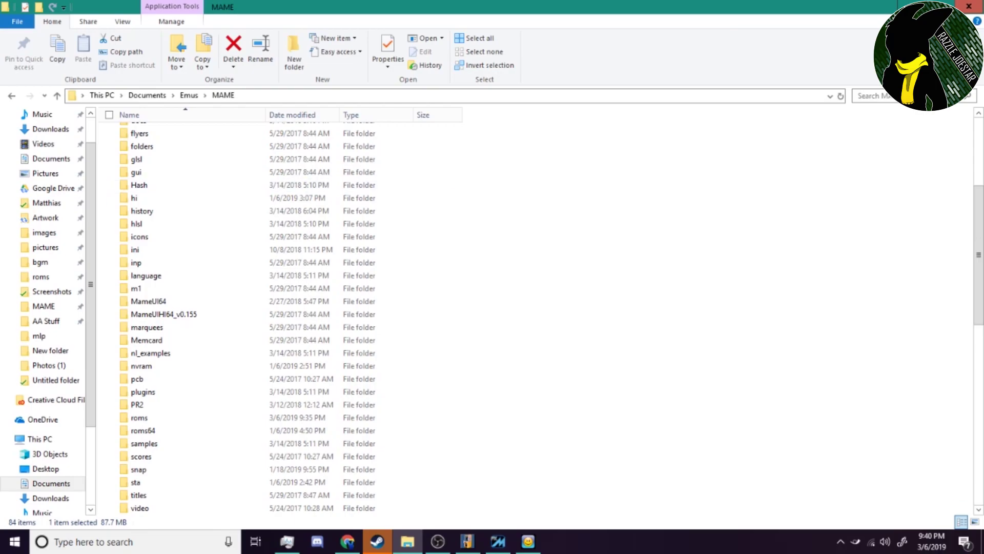
pyautogui.scroll(5, 287, 318)
pyautogui.scroll(-15, 287, 317)
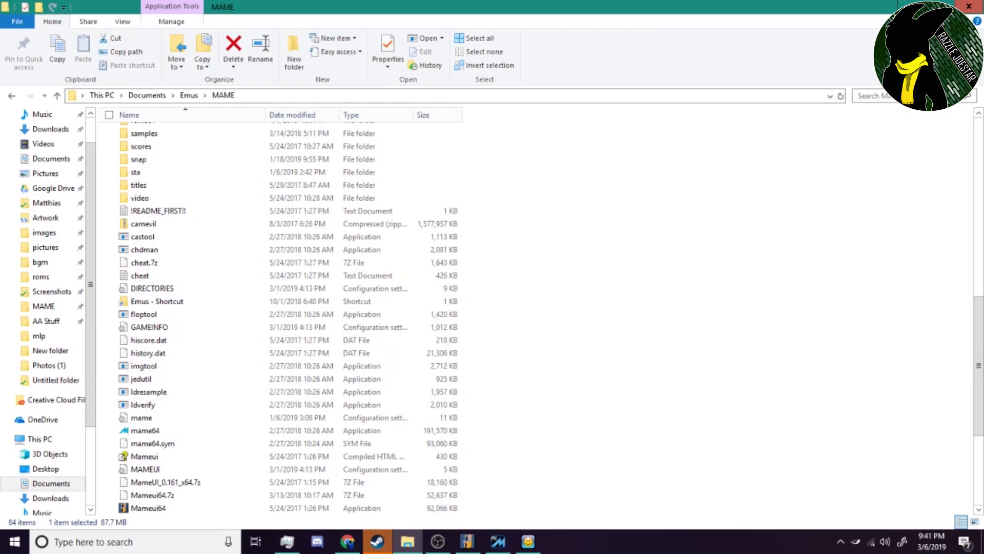
pyautogui.scroll(-5, 282, 262)
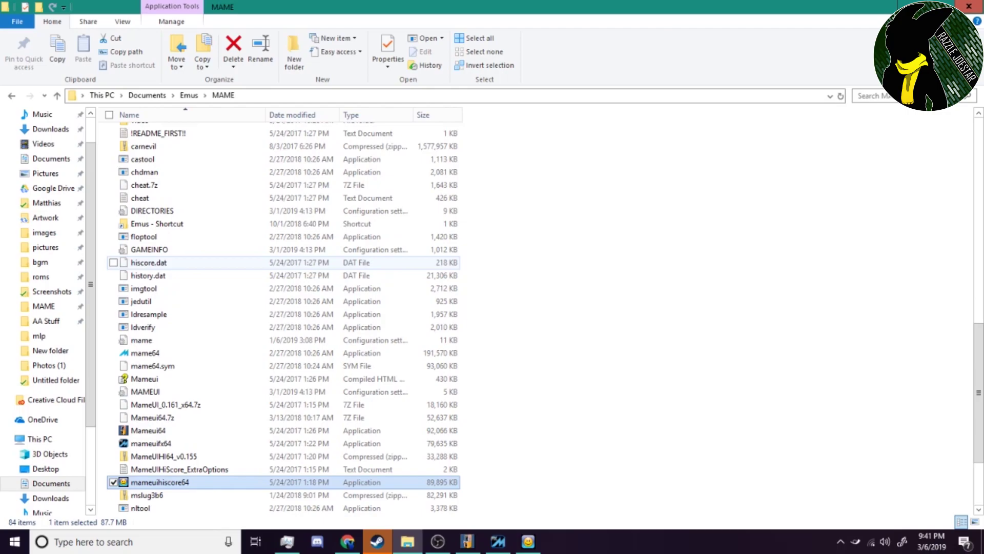